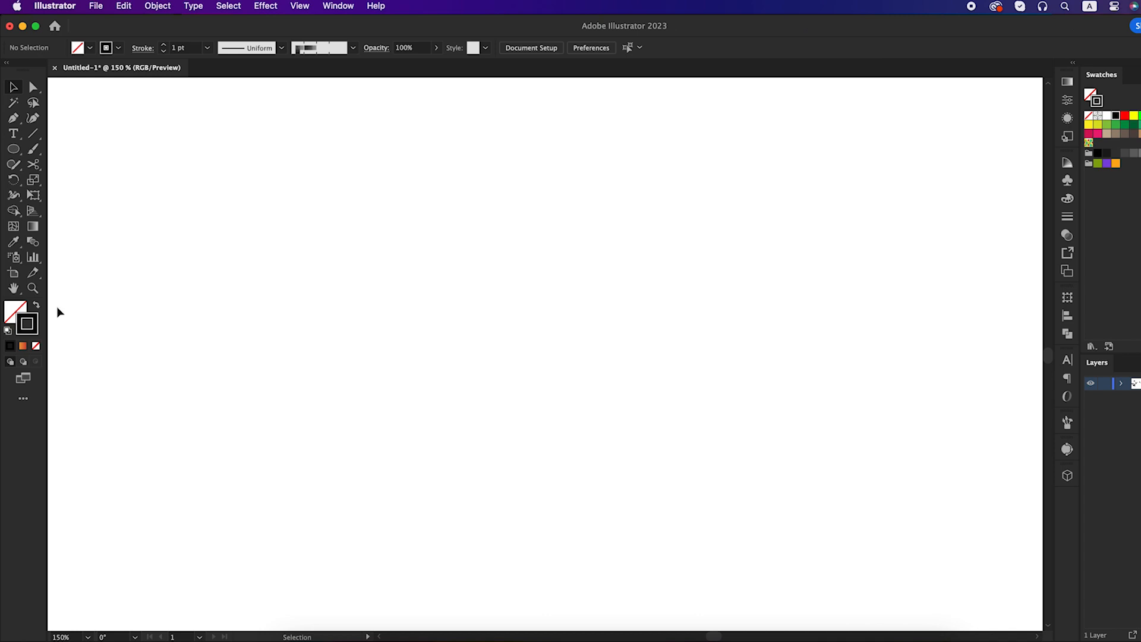
- Draw an unfilled circle about 185 px in diameter near the middle of the artboard
left_click_drag(13, 148, 57, 180)
left_click_drag(507, 235, 632, 419)
key("v")
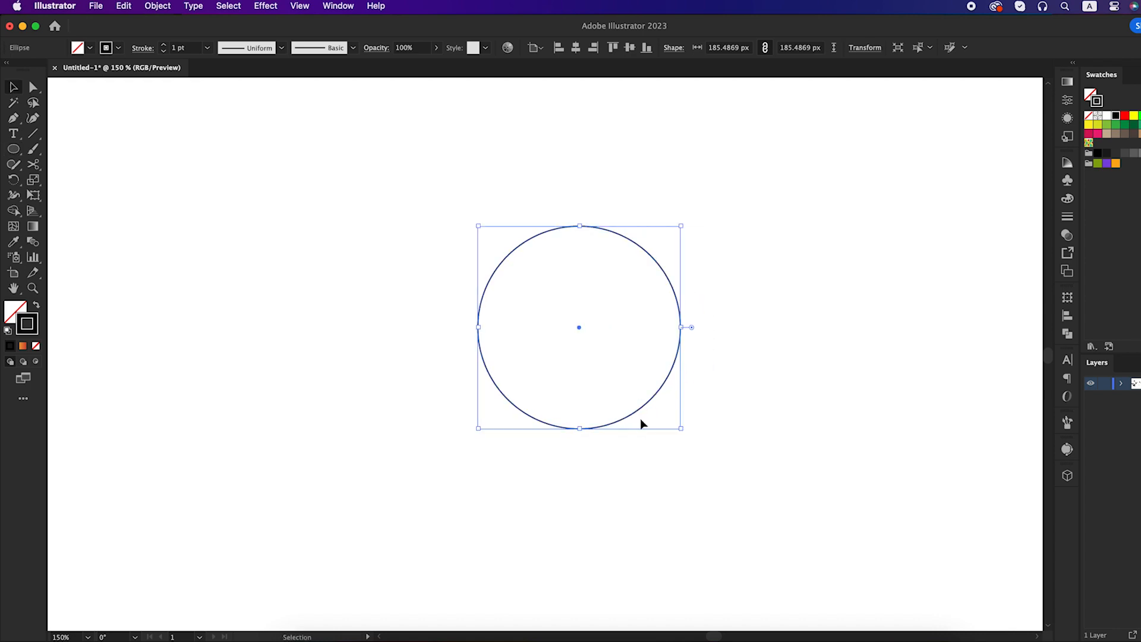
- Create a concentric copy of the circle scaled uniformly to 50%
left_click(157, 7)
mouse_move(162, 25)
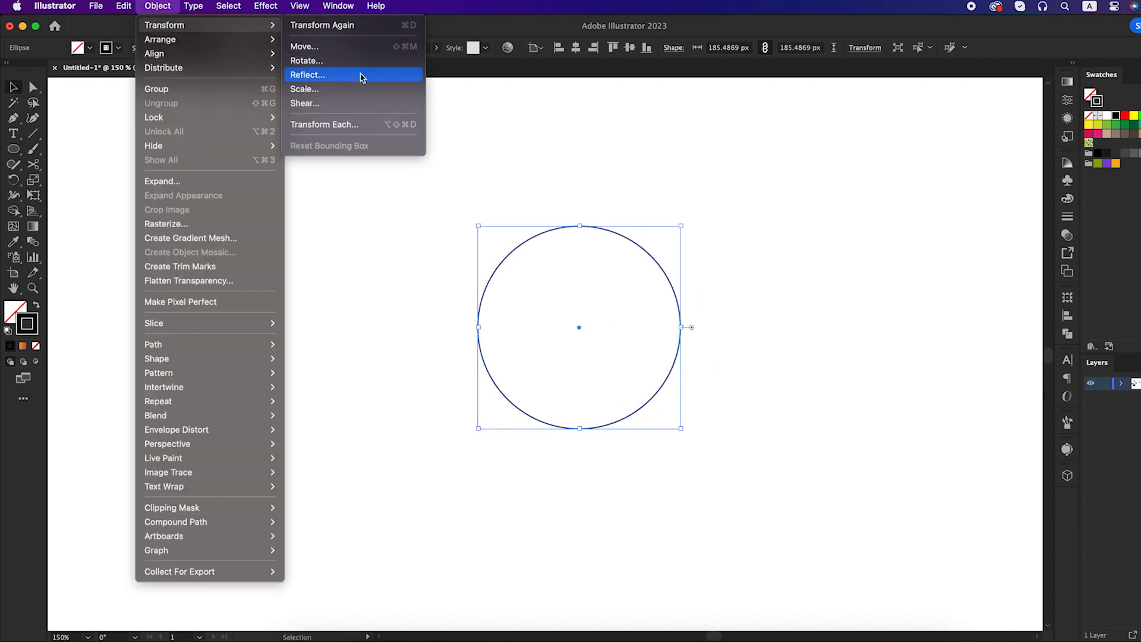
left_click(361, 91)
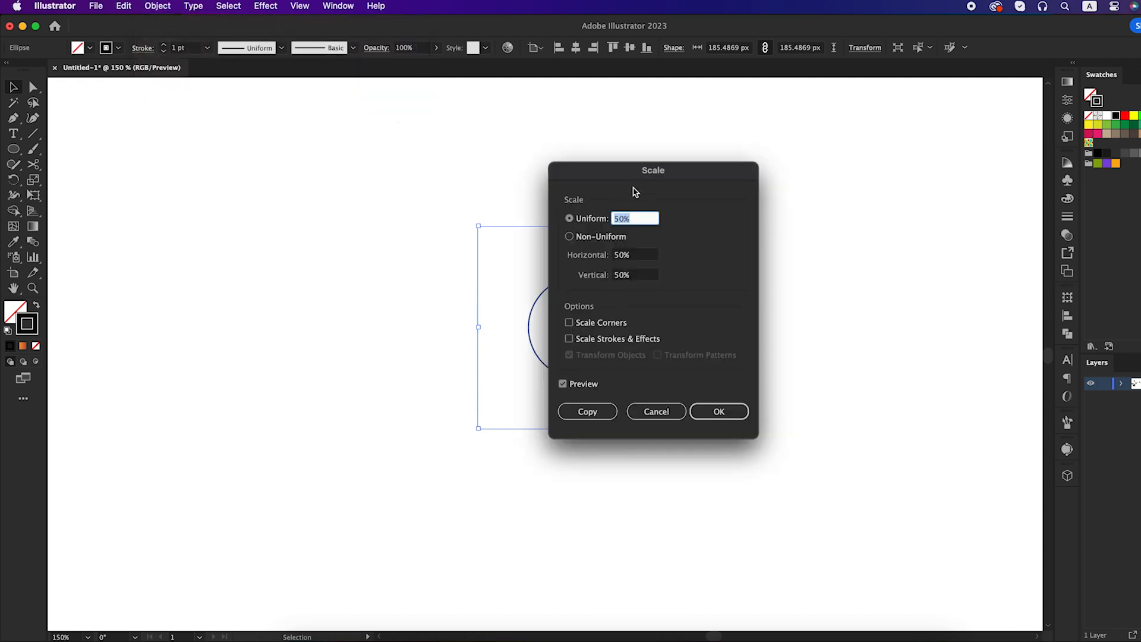
left_click_drag(637, 176, 846, 199)
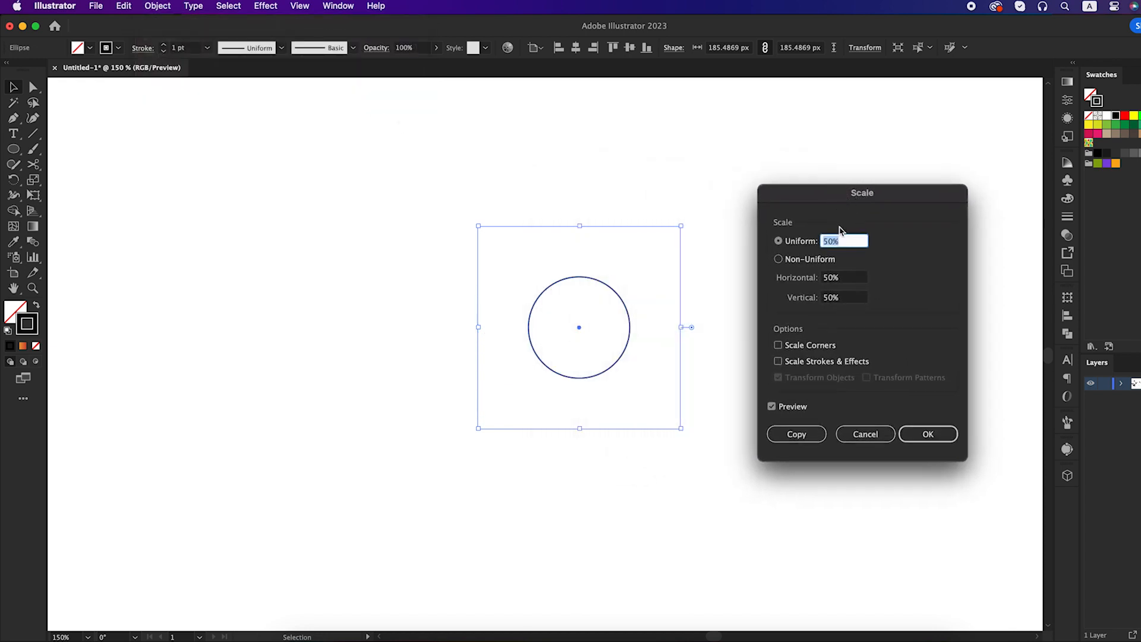
left_click(818, 241)
left_click(796, 434)
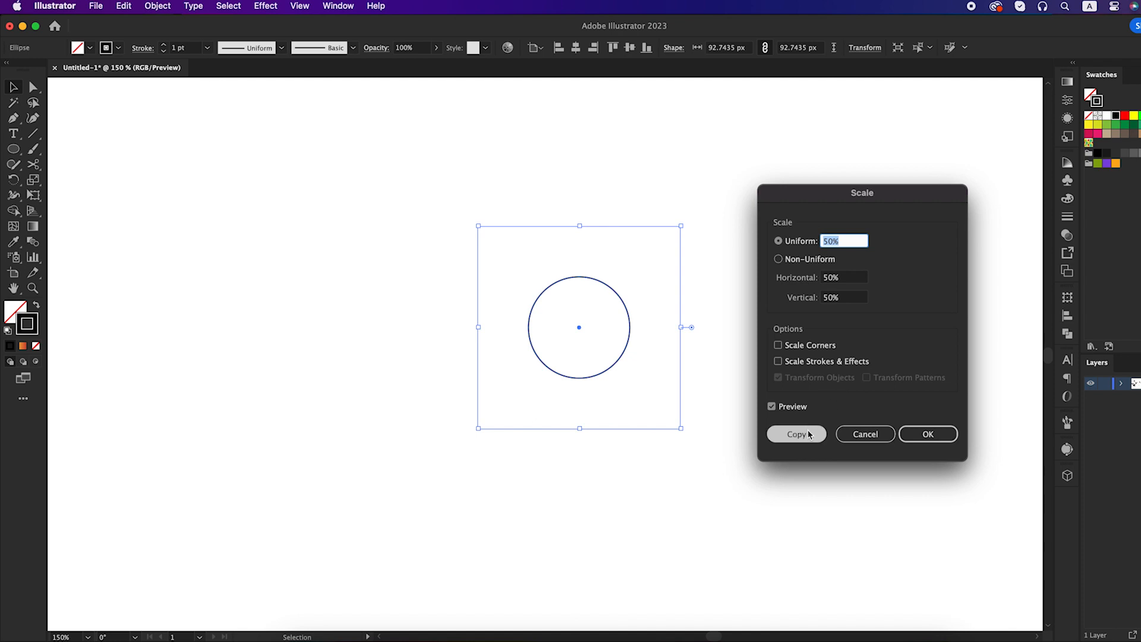
left_click(768, 369)
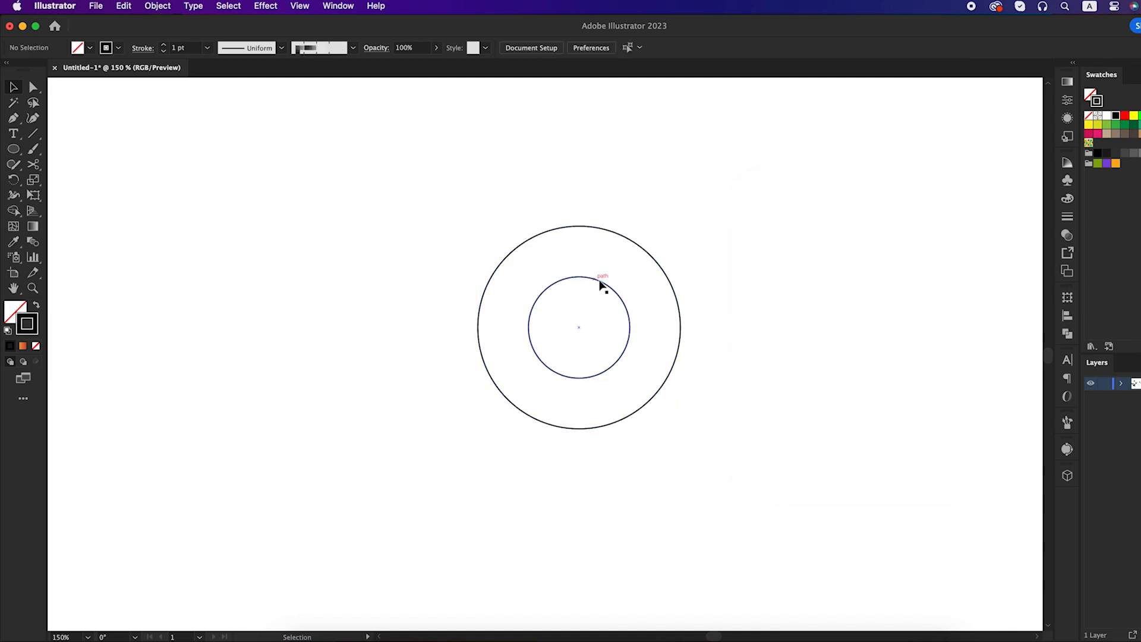
- Arrange four copies of the half-size circle inside the large one, each touching its edge and meeting at the centre
left_click_drag(621, 278, 492, 314)
left_click(583, 222)
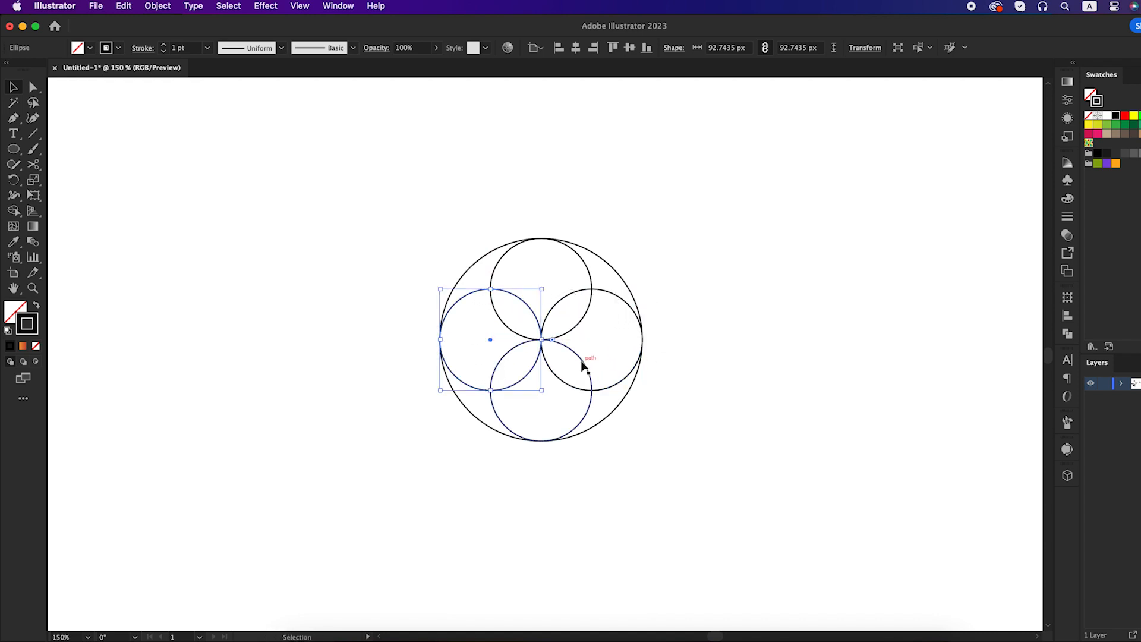
scroll(582, 361, "up", 1)
left_click_drag(582, 362, 581, 379)
left_click(713, 298)
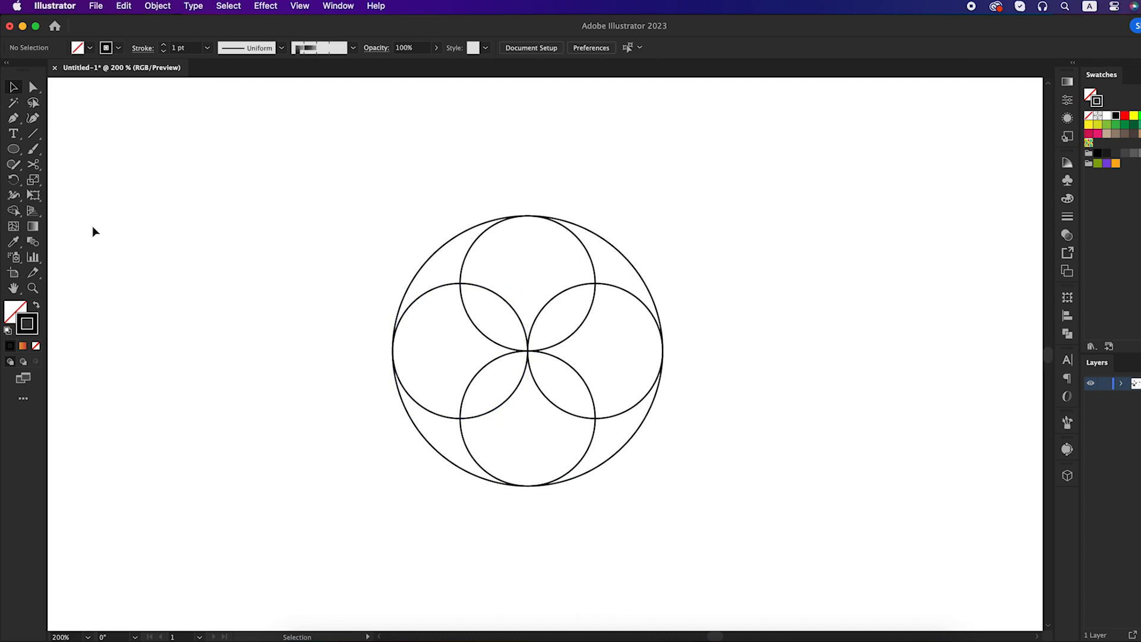
- Draw a small circle centred on the point where the four inner circles meet
left_click_drag(13, 149, 45, 181)
left_click_drag(528, 351, 544, 376)
key("v")
left_click(719, 389)
- Select all the circles and merge the regions inside the small central circle with Shape Builder
left_click_drag(354, 199, 685, 487)
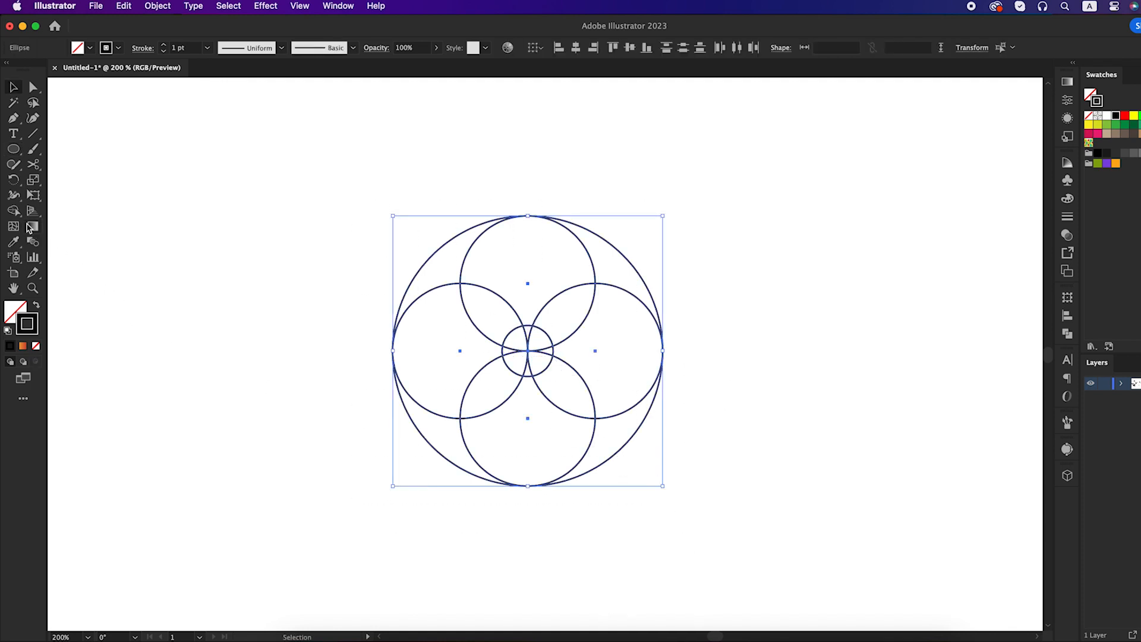
left_click_drag(13, 210, 60, 211)
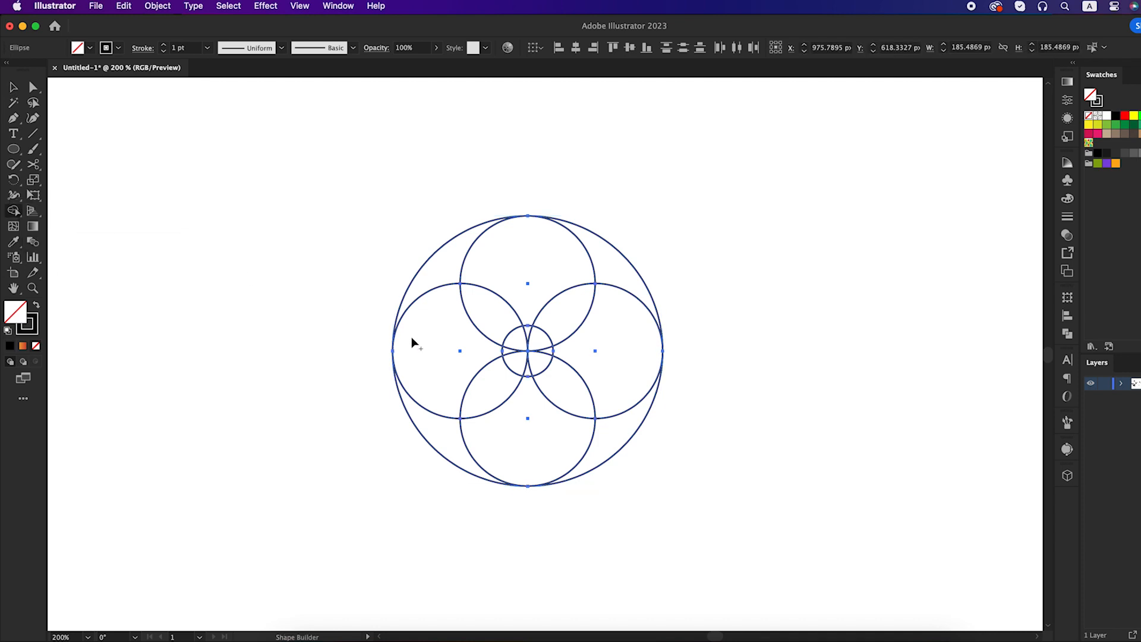
scroll(468, 353, "up", 1)
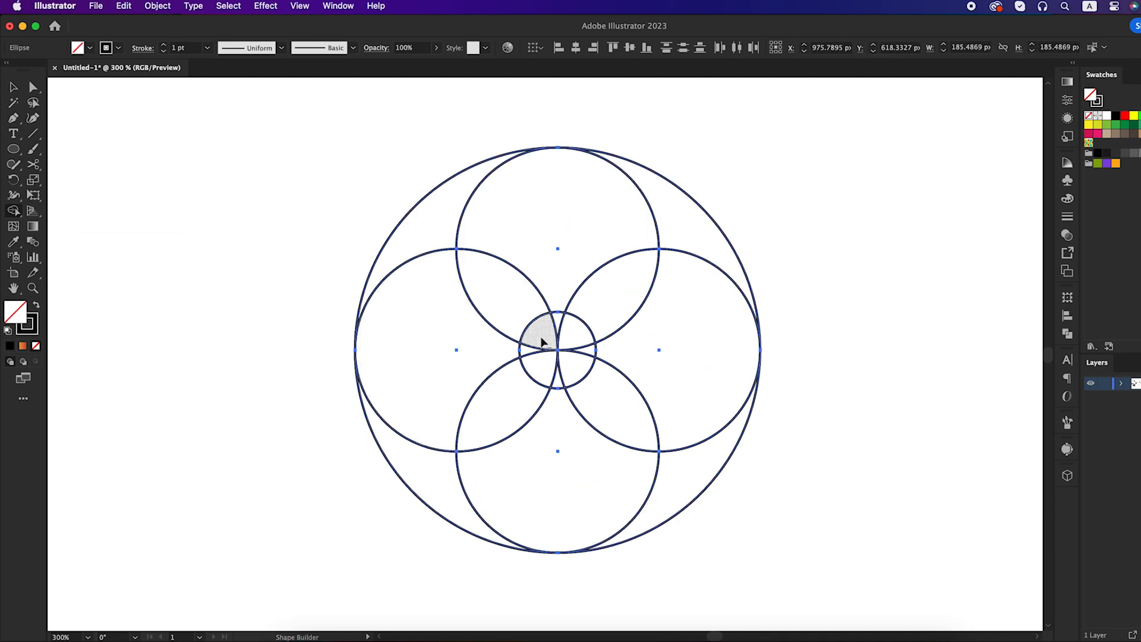
left_click_drag(534, 341, 567, 371)
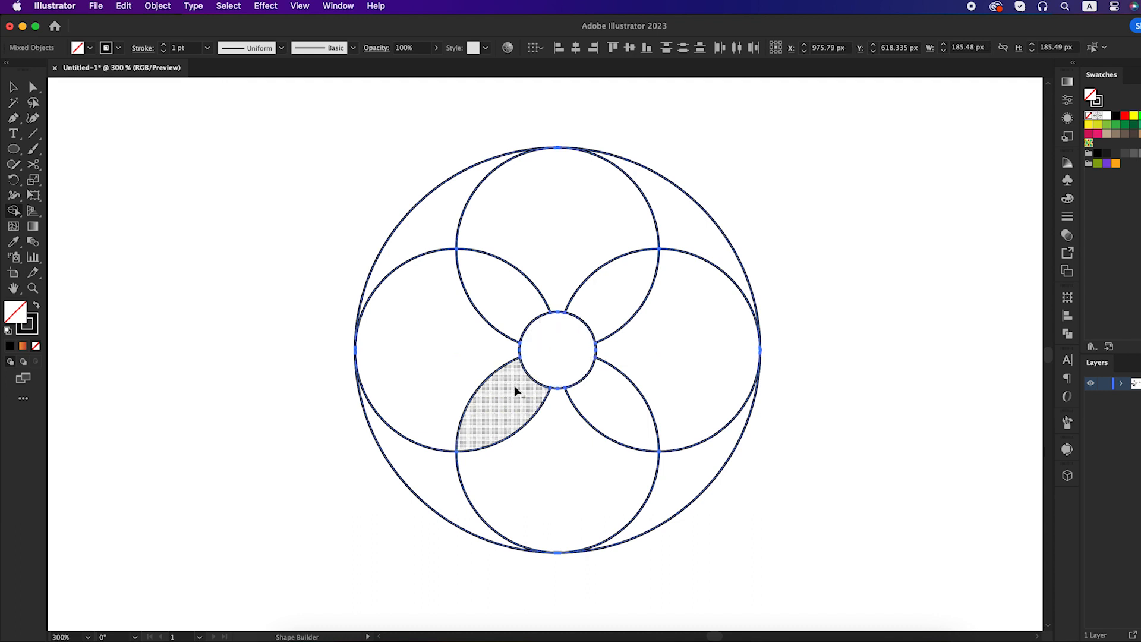
- Merge each petal with its adjoining regions using Shape Builder to form four curved blades around the central circle
mouse_move(504, 410)
left_mouse_down()
mouse_move(426, 263)
mouse_move(418, 232)
mouse_move(428, 238)
left_mouse_up()
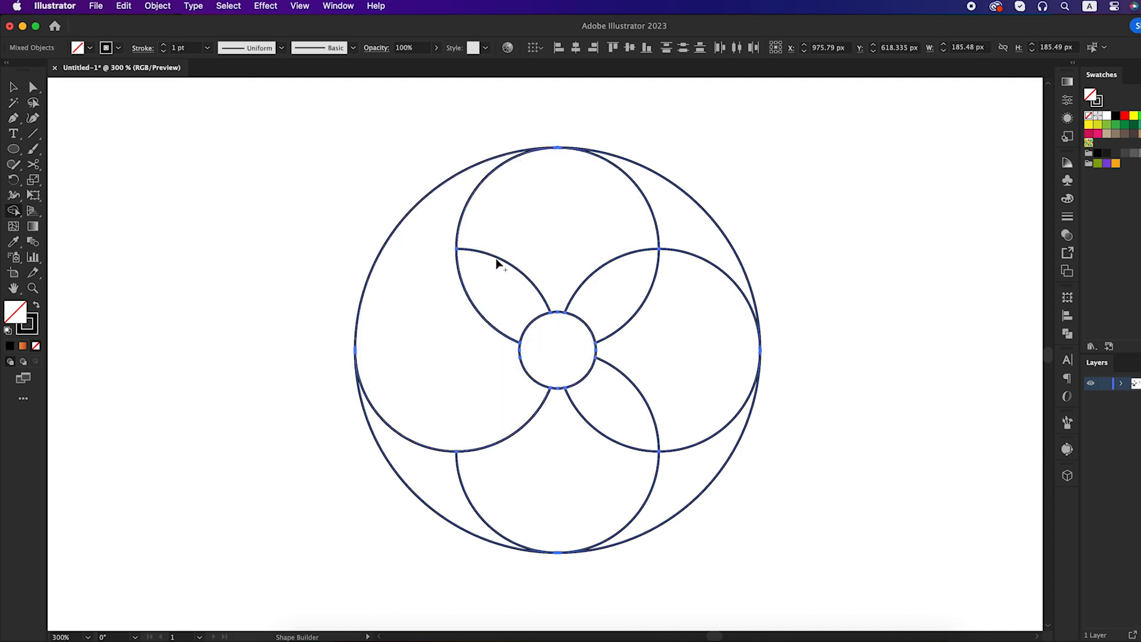
left_click_drag(502, 262, 659, 229)
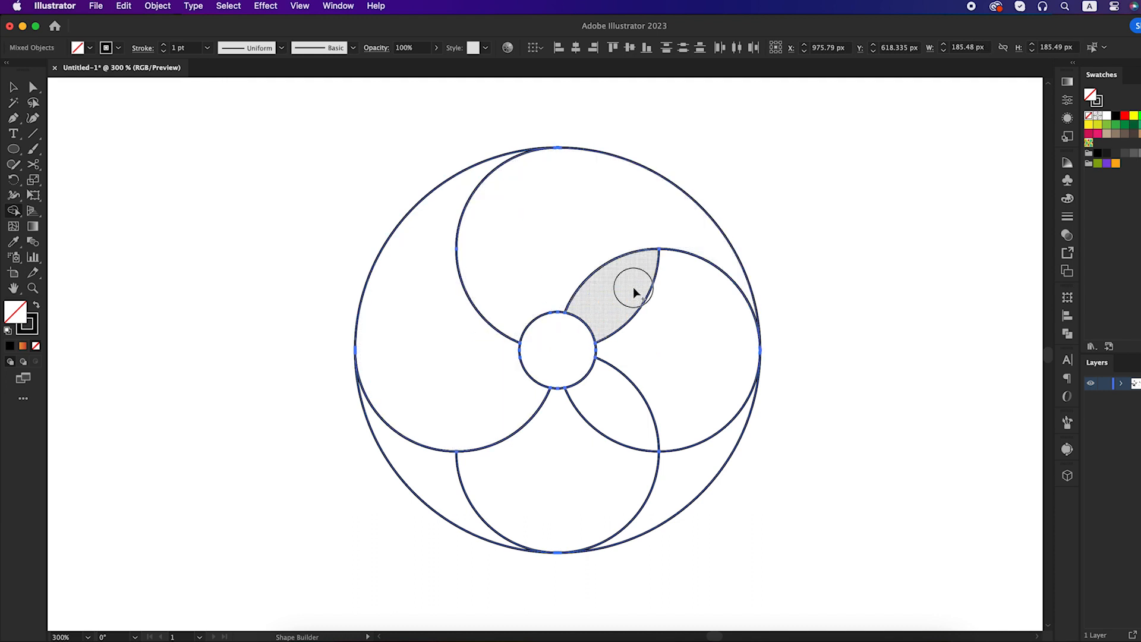
mouse_move(633, 291)
left_mouse_down()
mouse_move(674, 378)
mouse_move(683, 473)
left_mouse_up()
mouse_move(614, 433)
left_mouse_down()
mouse_move(556, 460)
mouse_move(438, 476)
left_mouse_up()
scroll(438, 476, "down", 1)
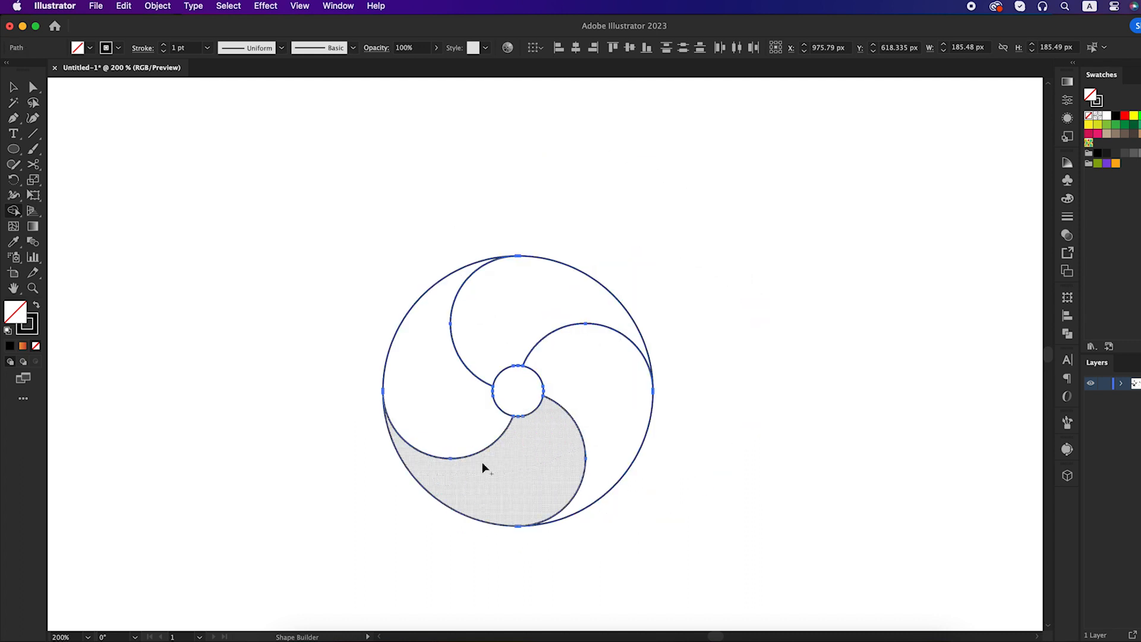
- Move the whole swirl artwork to the upper part of the canvas and scale it down proportionally about its centre
key("v")
left_click_drag(380, 256, 594, 358)
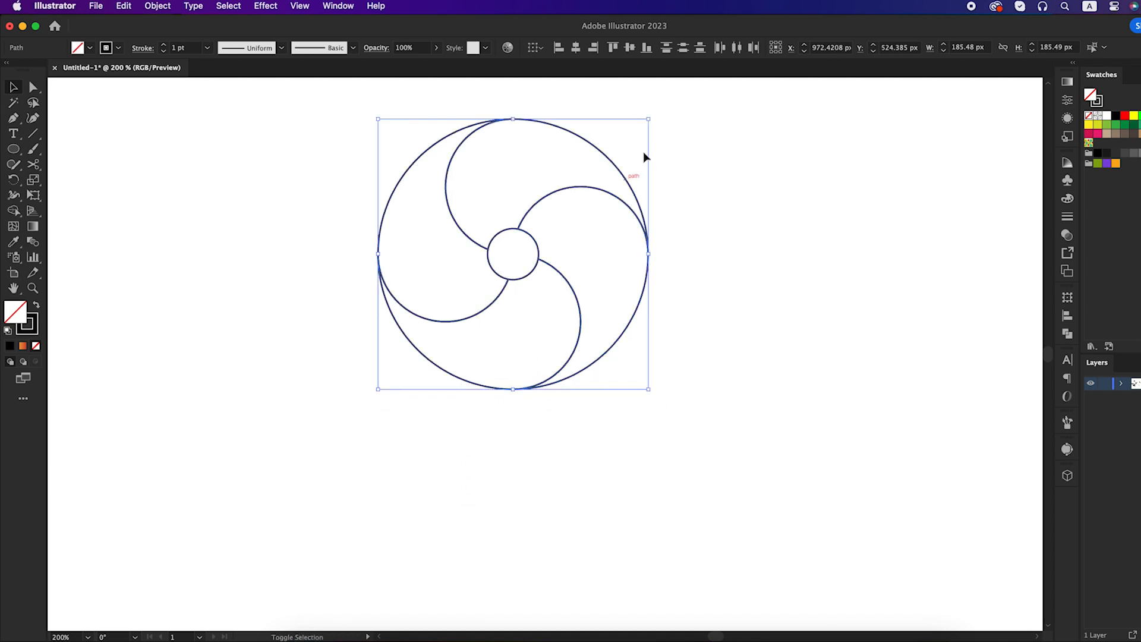
left_click_drag(648, 120, 628, 166)
left_click(354, 323)
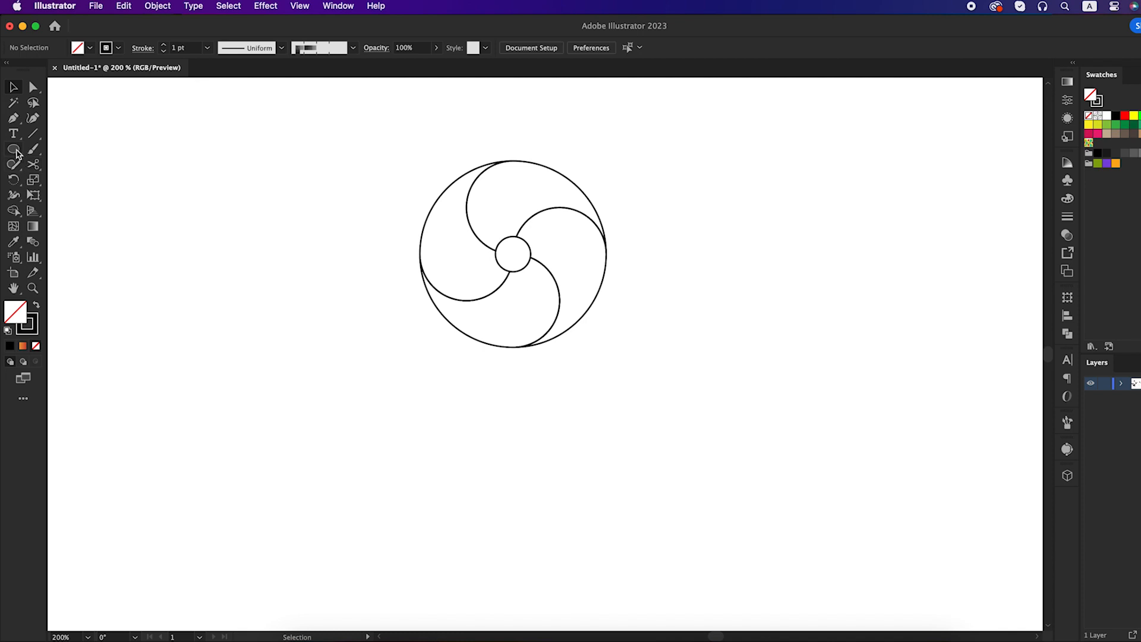
- Draw a vertical rectangle about 7.5 by 103 px below the swirl and give it a black fill with no stroke
left_click(15, 150)
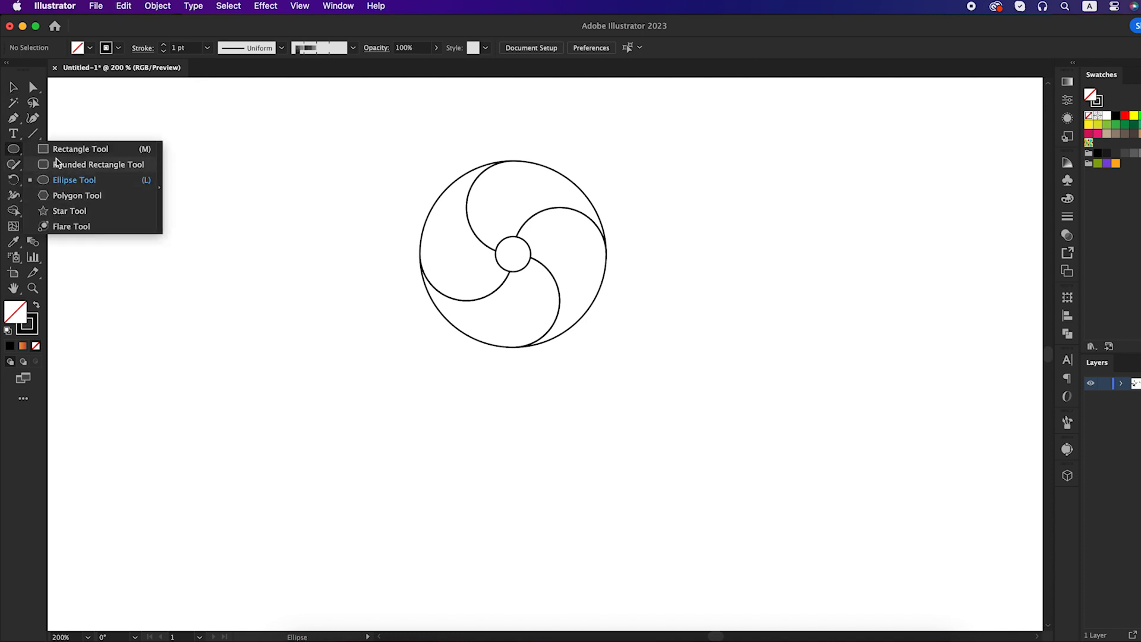
left_click(60, 153)
left_click_drag(399, 406, 411, 556)
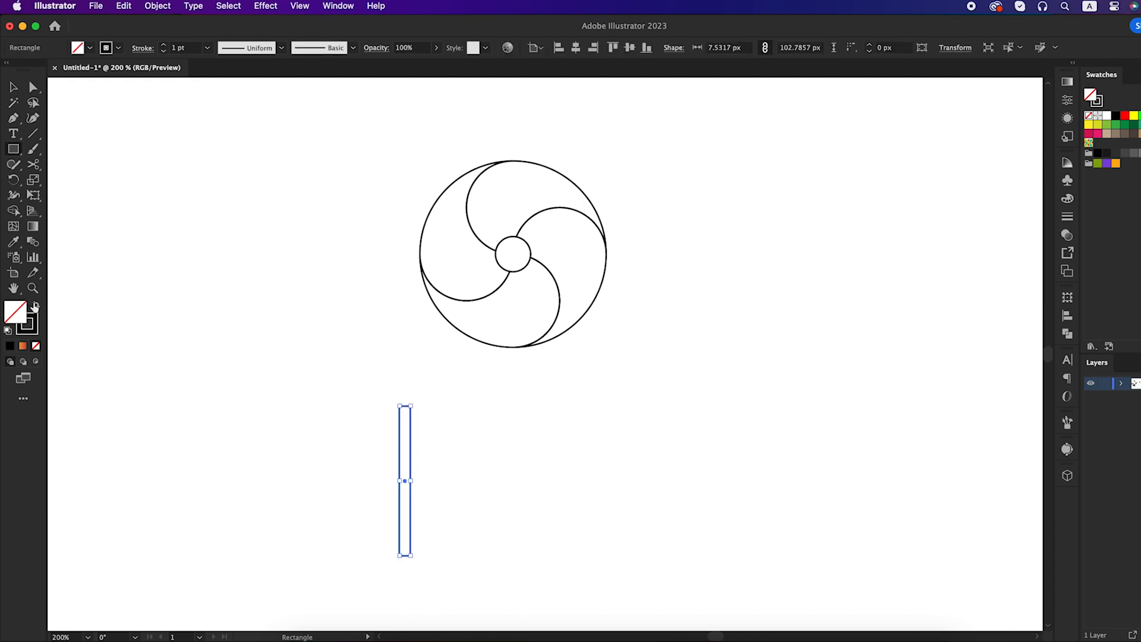
left_click(35, 305)
key("v")
left_click(393, 514)
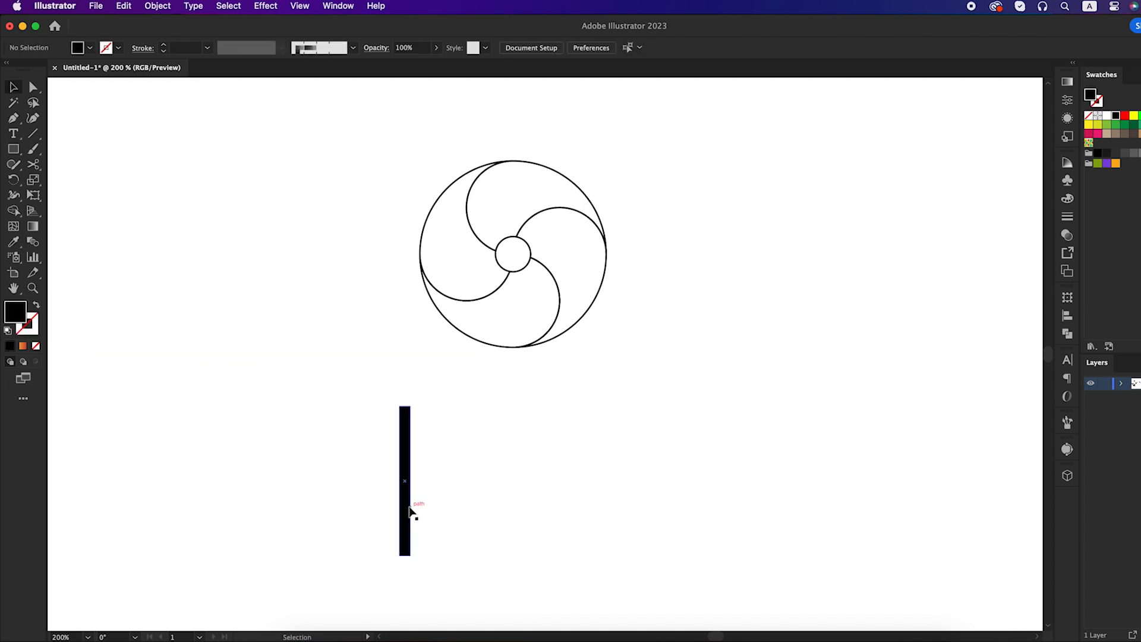
- Place a copy of the black bar well apart from the original and narrow it to about 1.5 px wide
left_click_drag(410, 513, 254, 543)
scroll(866, 486, "up", 3)
scroll(878, 476, "up", 2)
scroll(861, 474, "down", 4)
left_click(872, 502)
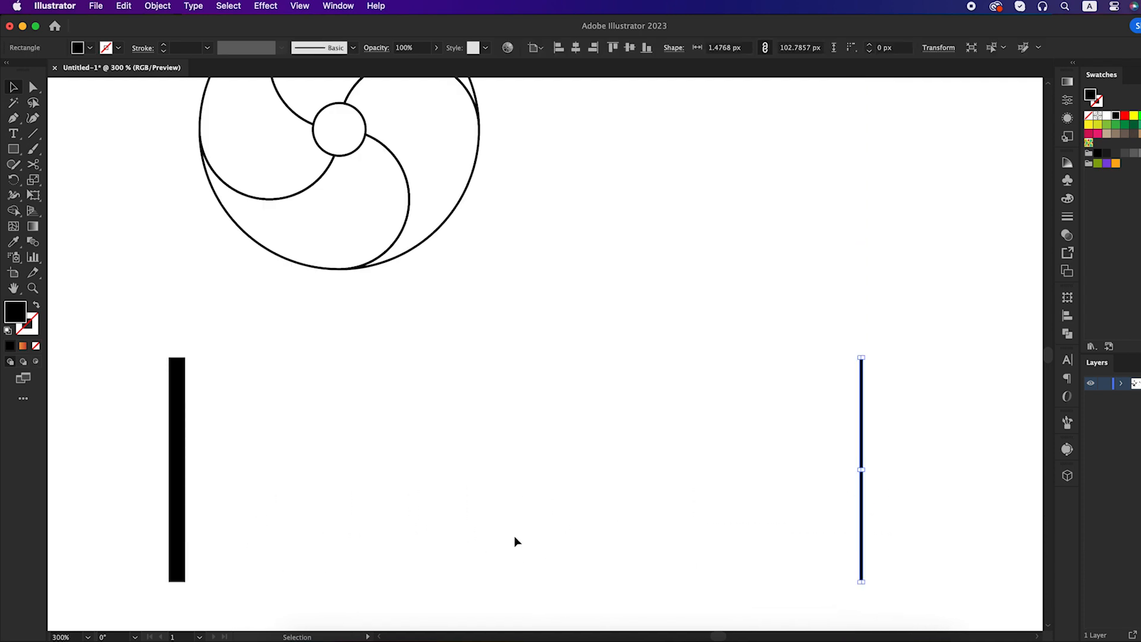
- Bring the thin bar closer to the thick one and make a blend between the two
left_click_drag(809, 461, 172, 506)
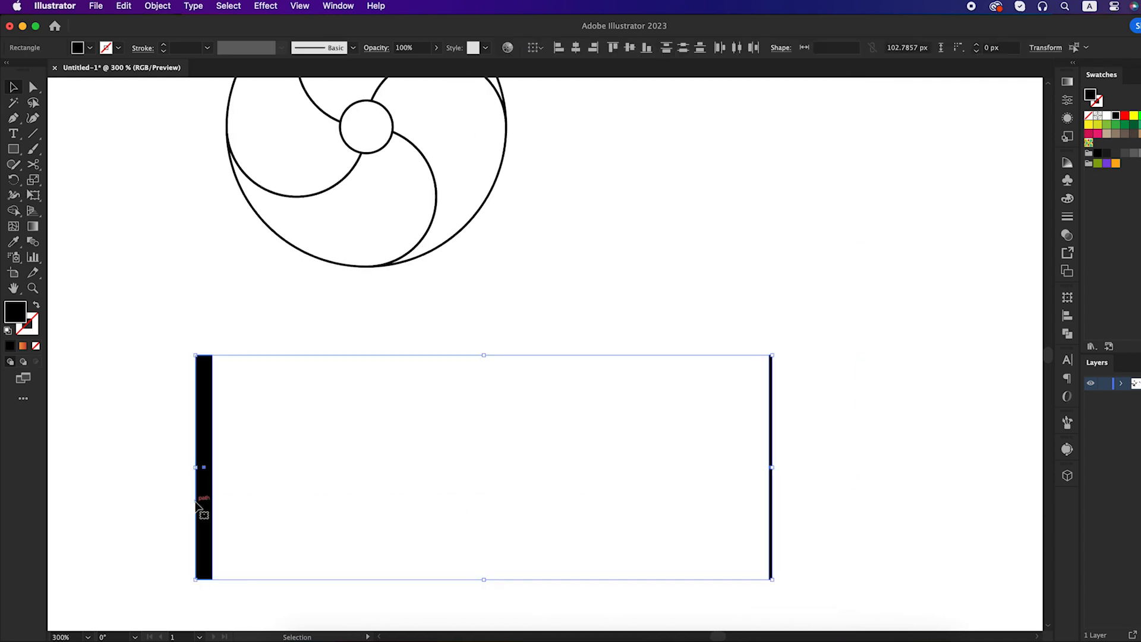
left_click(156, 6)
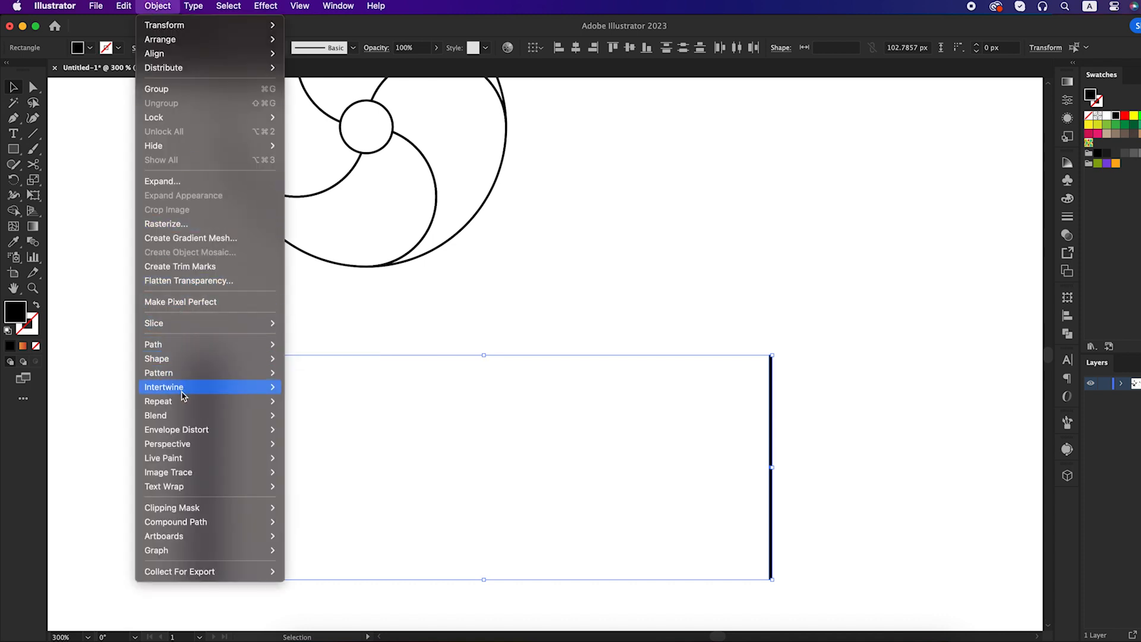
mouse_move(190, 414)
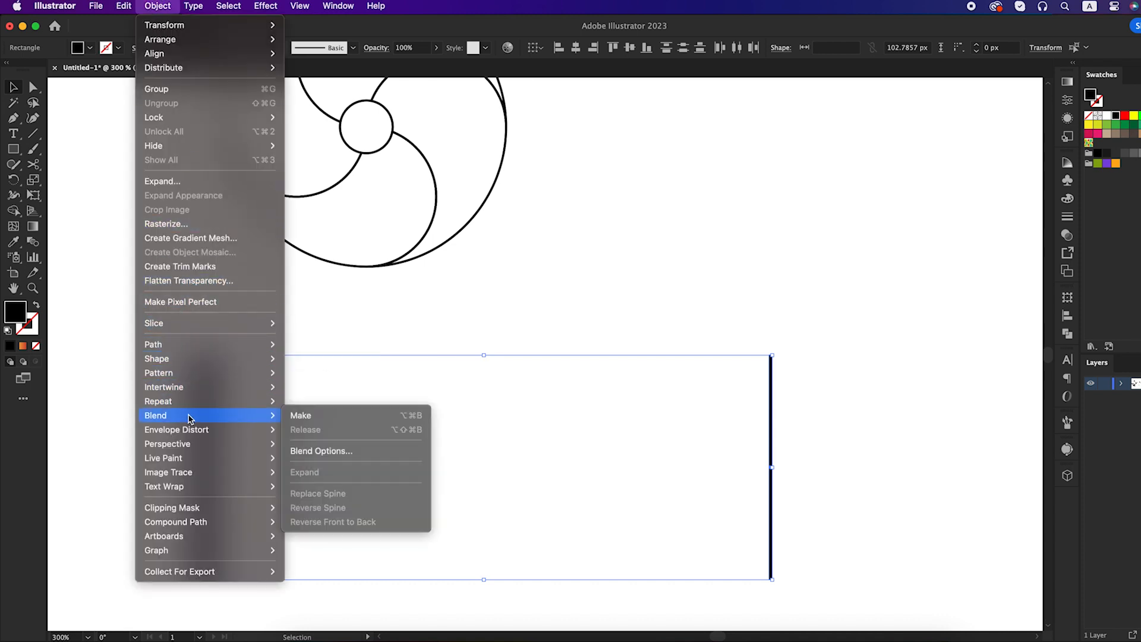
left_click(329, 421)
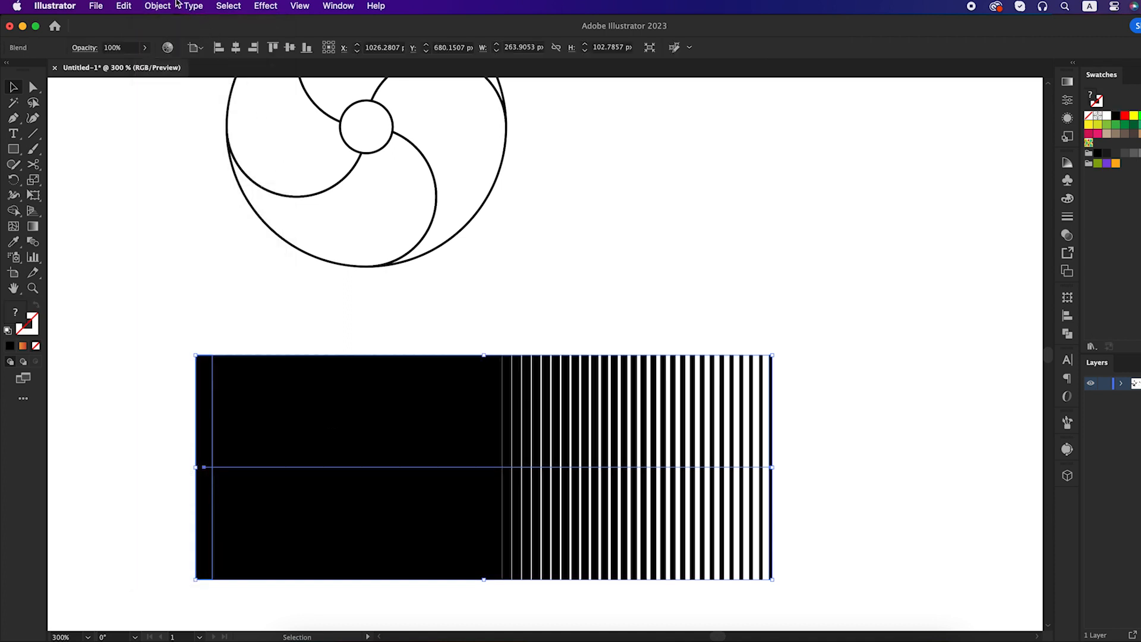
- Set the blend's spacing to Specified Steps with 32 steps
left_click(167, 6)
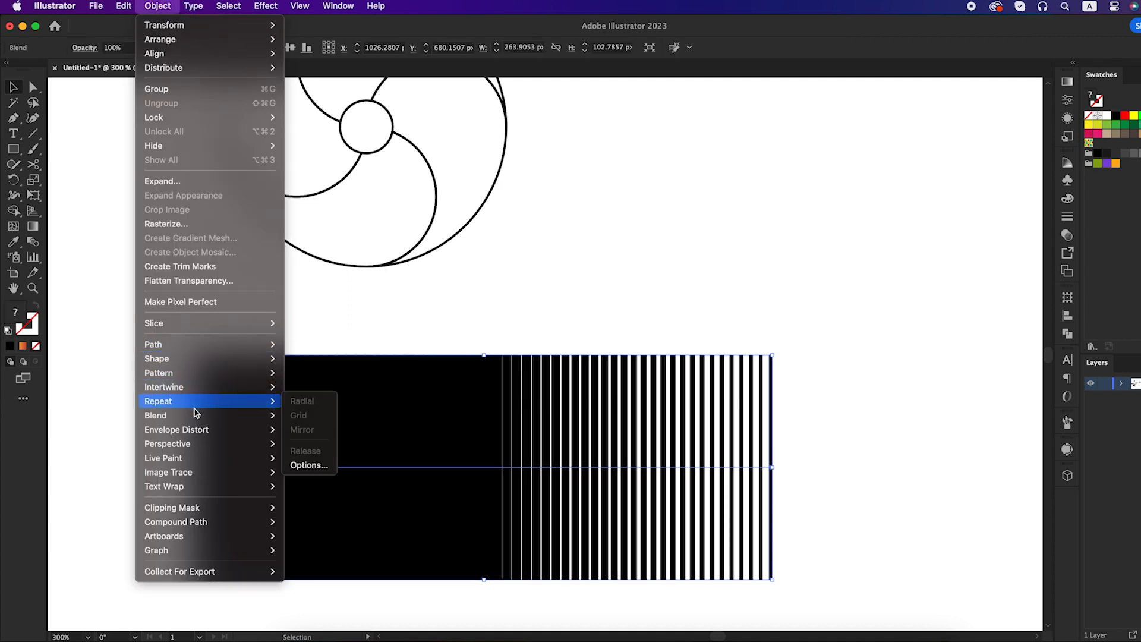
mouse_move(201, 416)
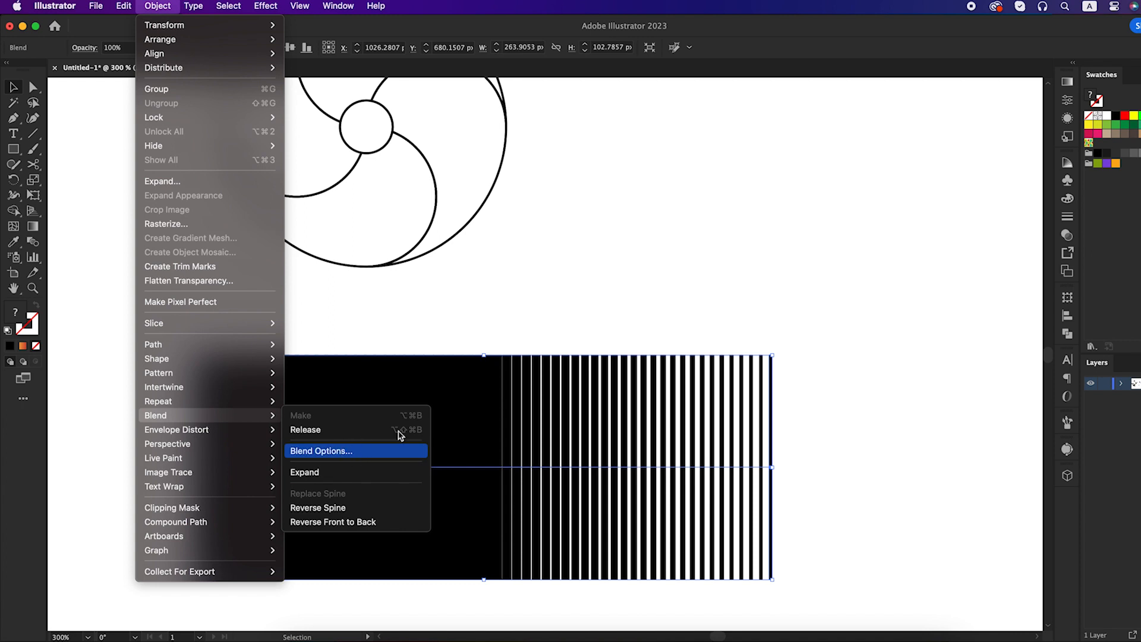
left_click(383, 450)
left_click_drag(818, 217, 922, 365)
left_click(911, 387)
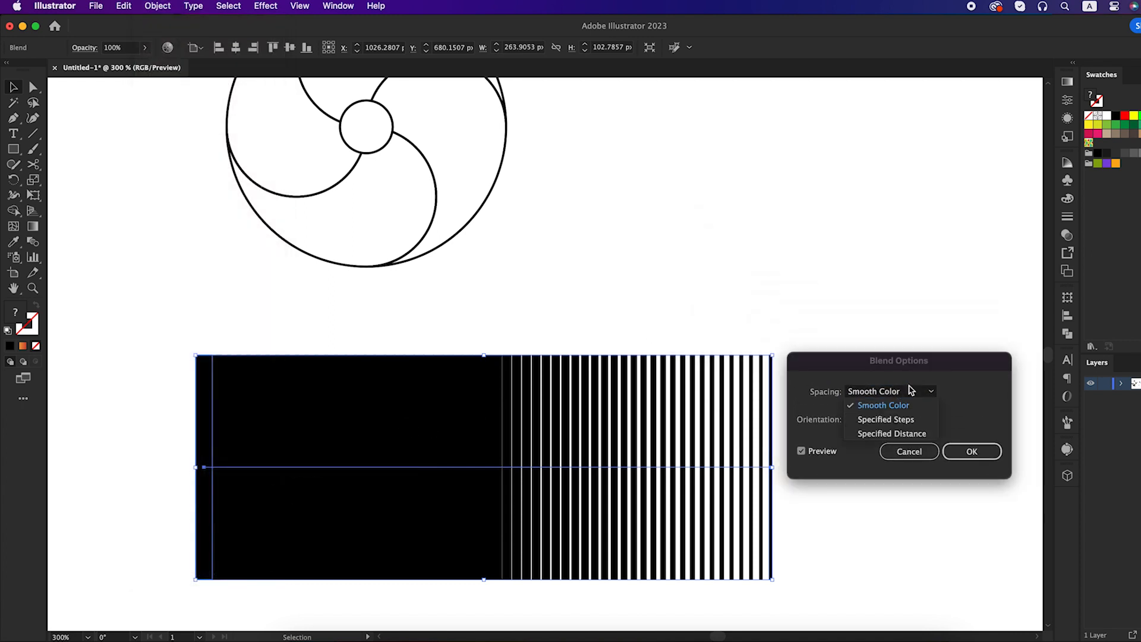
left_click(905, 419)
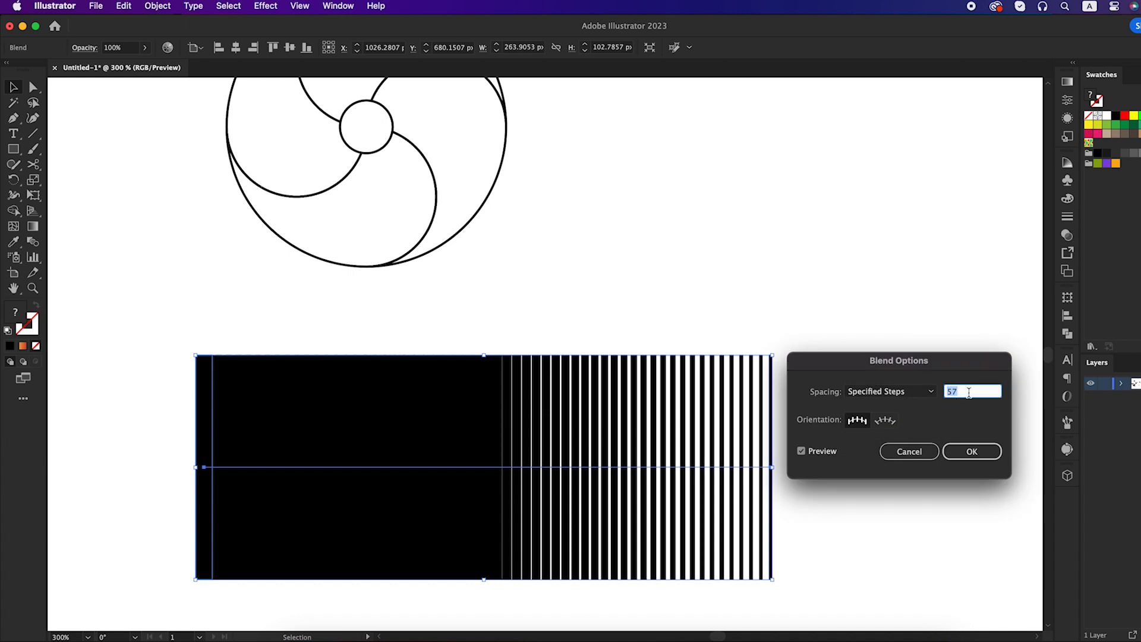
type("30")
key("Tab")
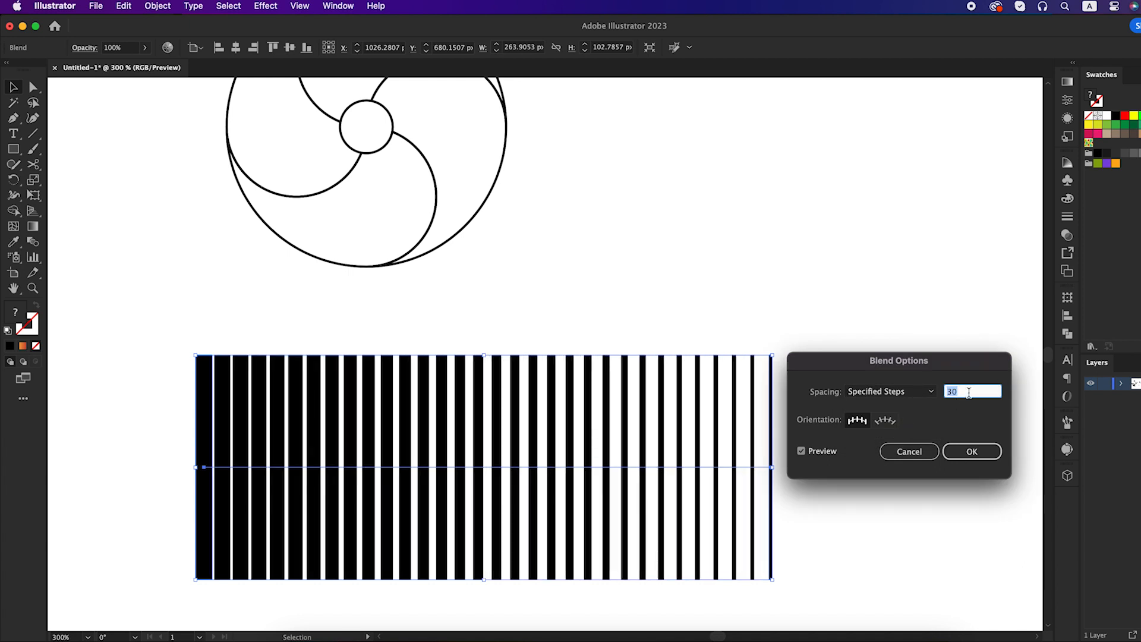
key("Up")
key("Up")
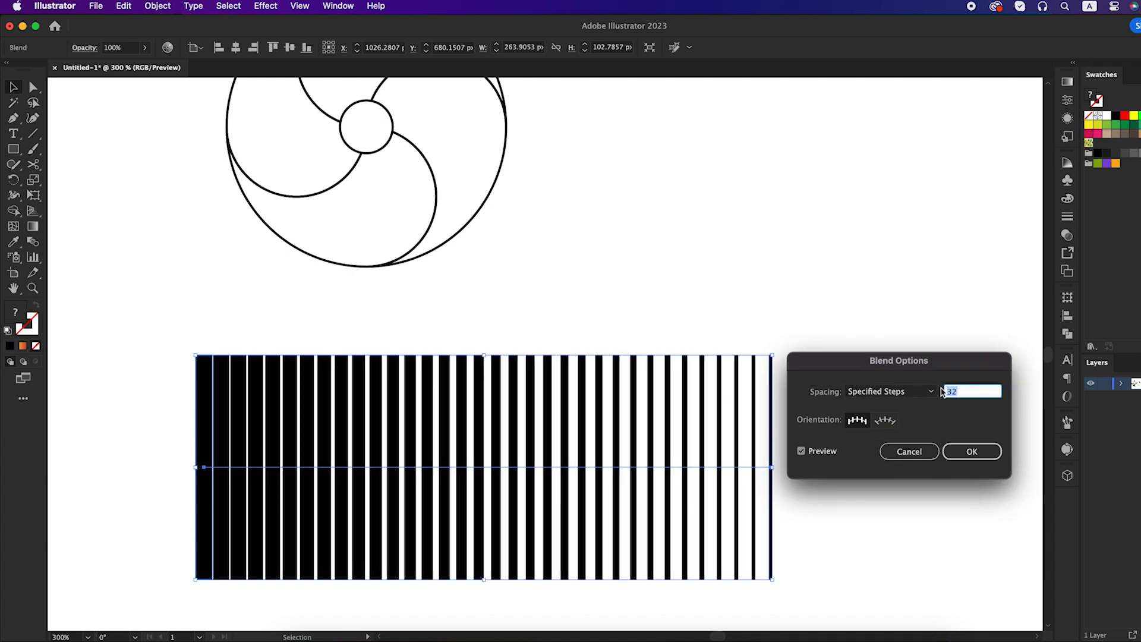
left_click(976, 457)
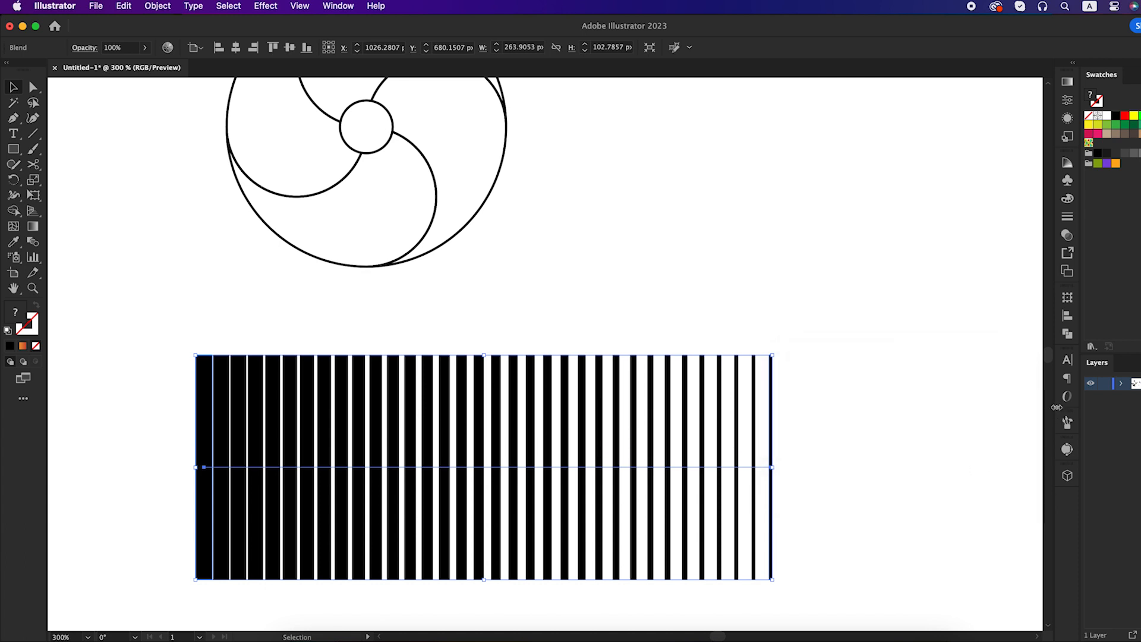
- Create a new Pattern Brush from the blended black bars, keeping the default brush options
left_click(1066, 422)
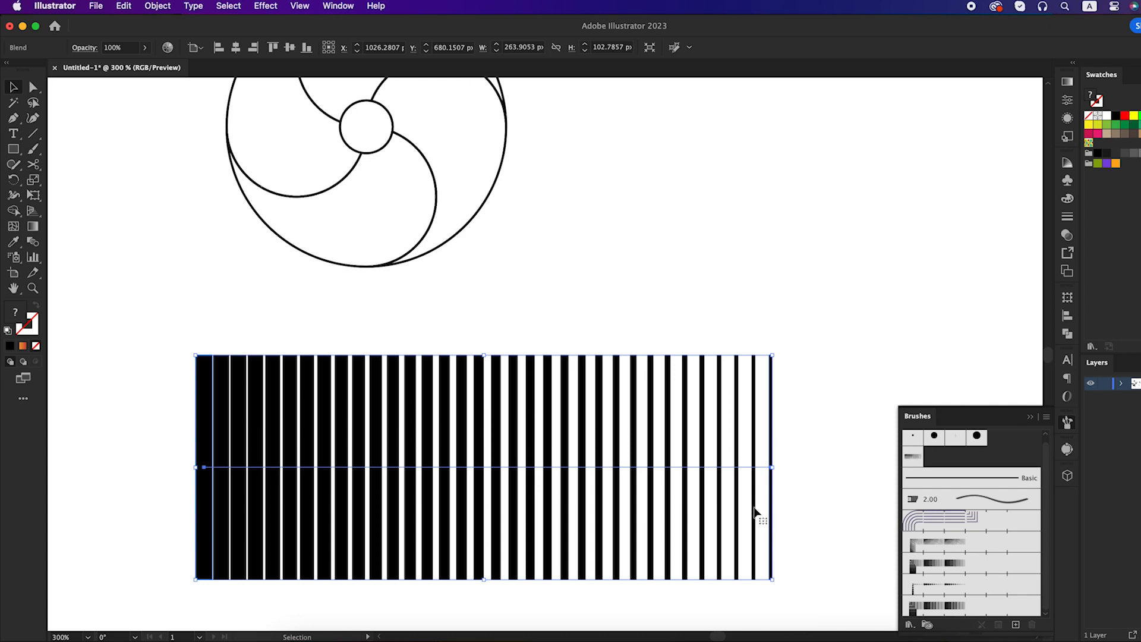
left_click_drag(653, 455, 947, 556)
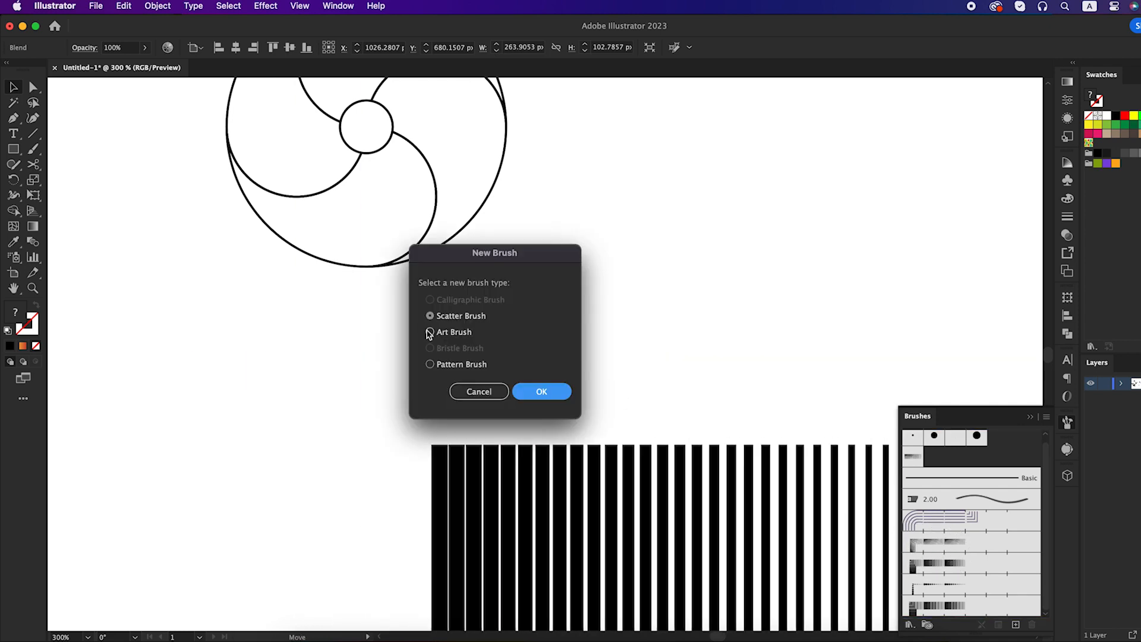
left_click(434, 365)
left_click_drag(480, 252, 650, 238)
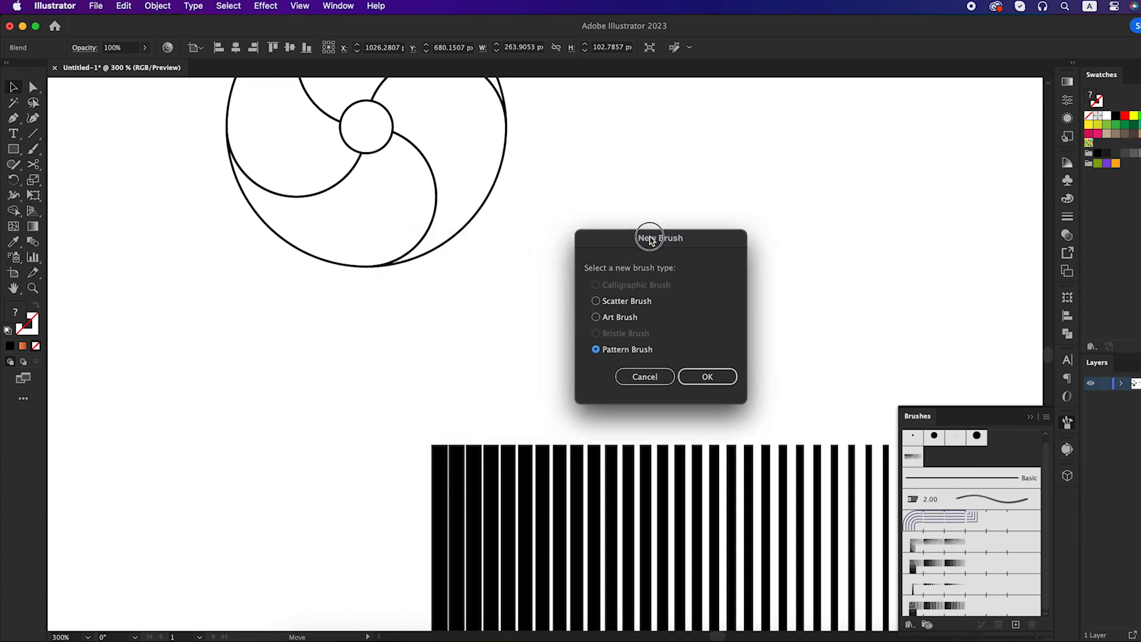
left_click(709, 379)
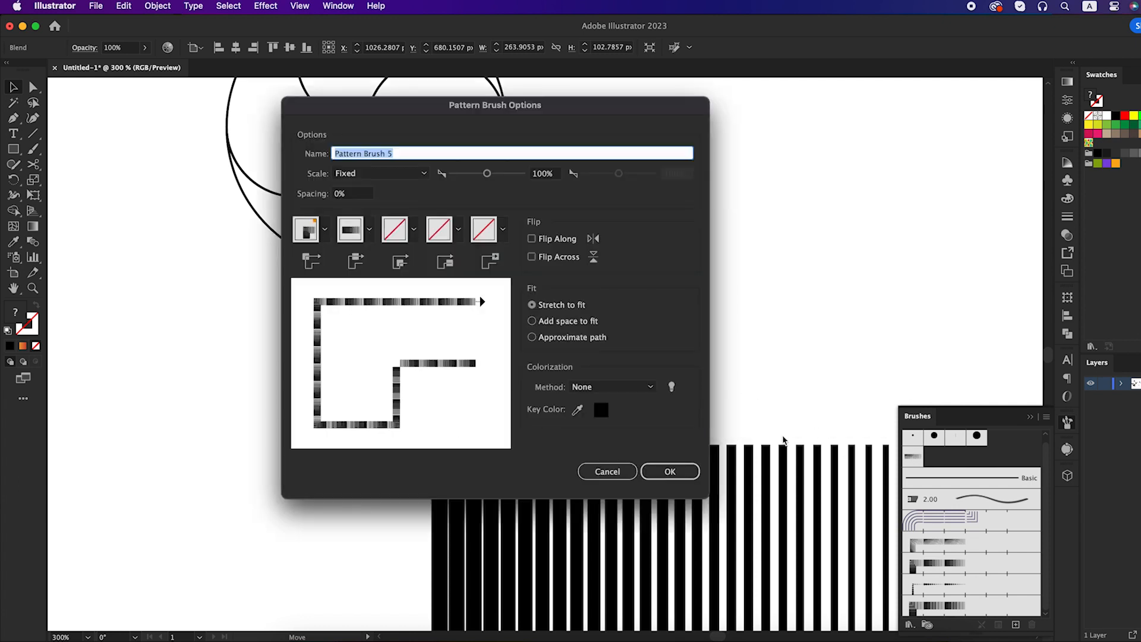
left_click(670, 471)
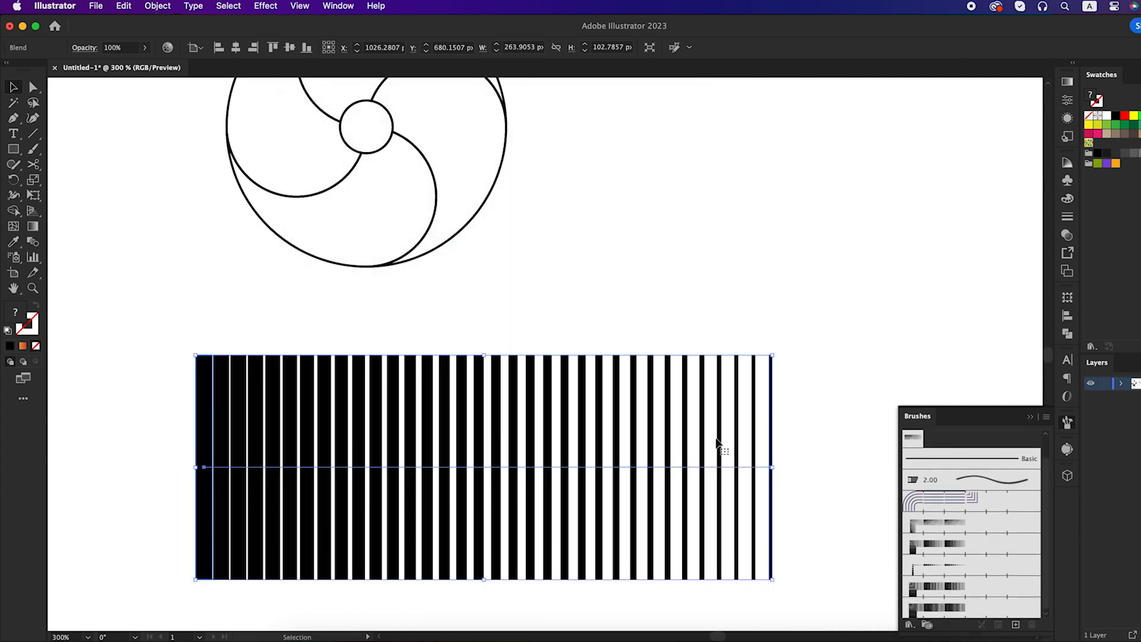
scroll(985, 515, "down", 1)
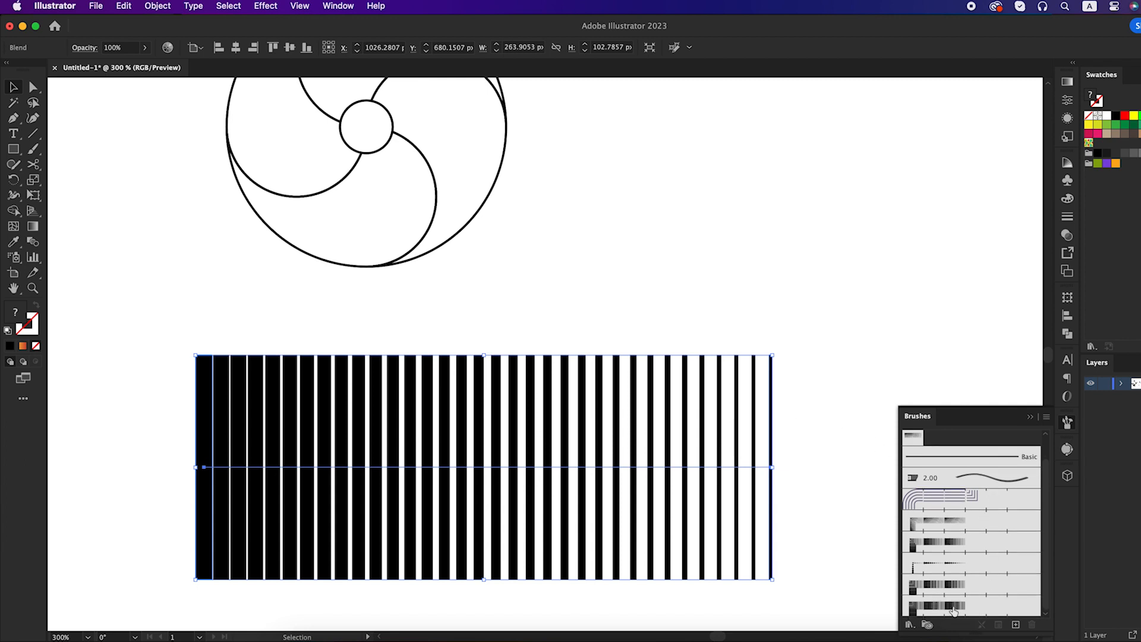
- Delete the blended bars from the artboard and scale the swirl down to about 103 px wide
left_click(695, 328)
left_click(737, 408)
key("Delete")
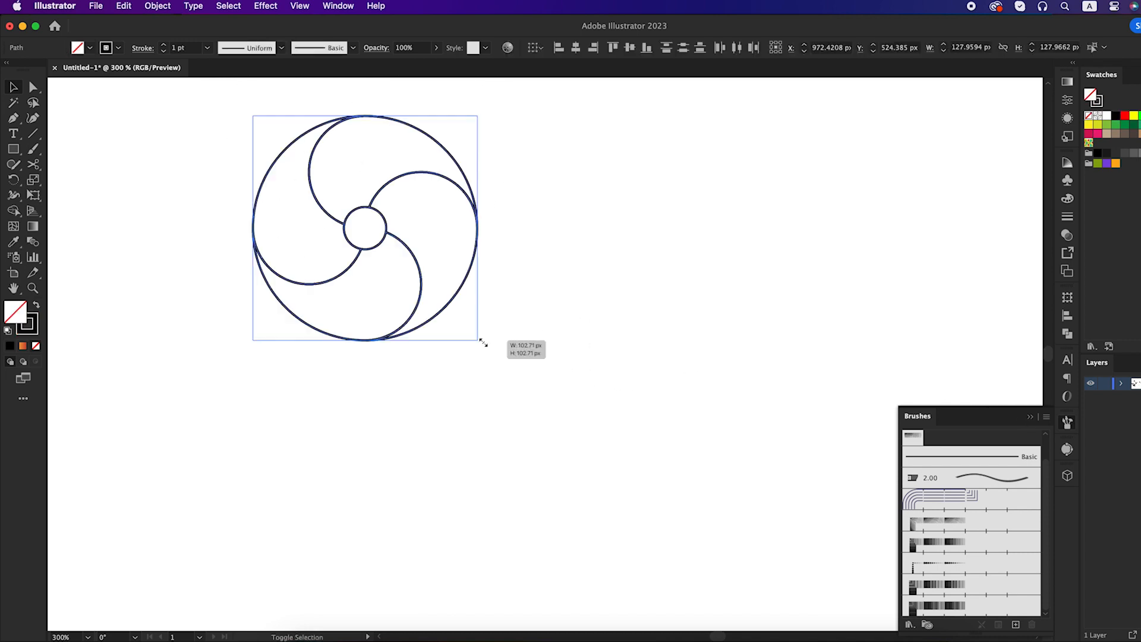
left_click(188, 244)
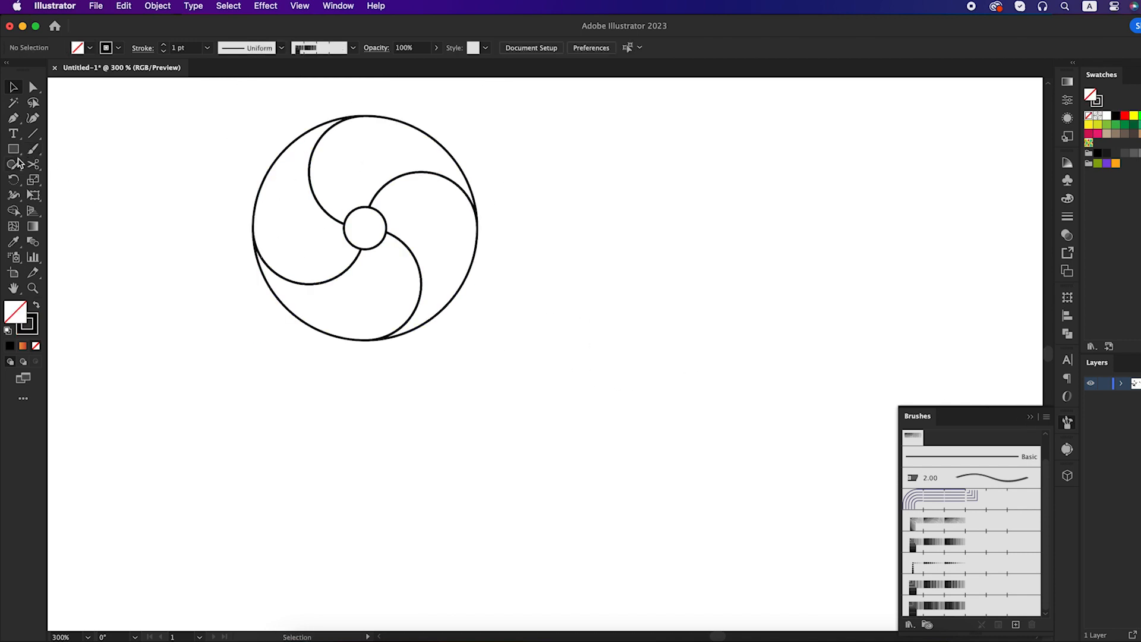
- Draw a circle about 104 px in diameter beside the swirl and apply the new graduated-line pattern brush to its stroke
left_click(13, 150)
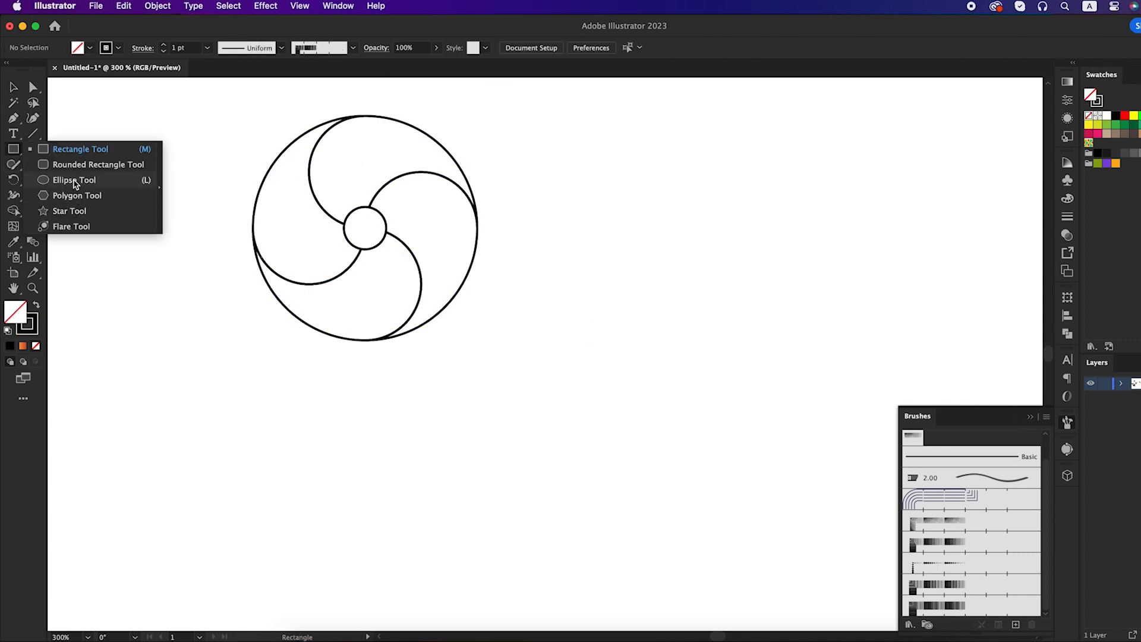
left_click(73, 179)
mouse_move(364, 226)
left_mouse_down()
mouse_move(438, 338)
mouse_move(669, 507)
mouse_move(701, 507)
left_mouse_up()
key("v")
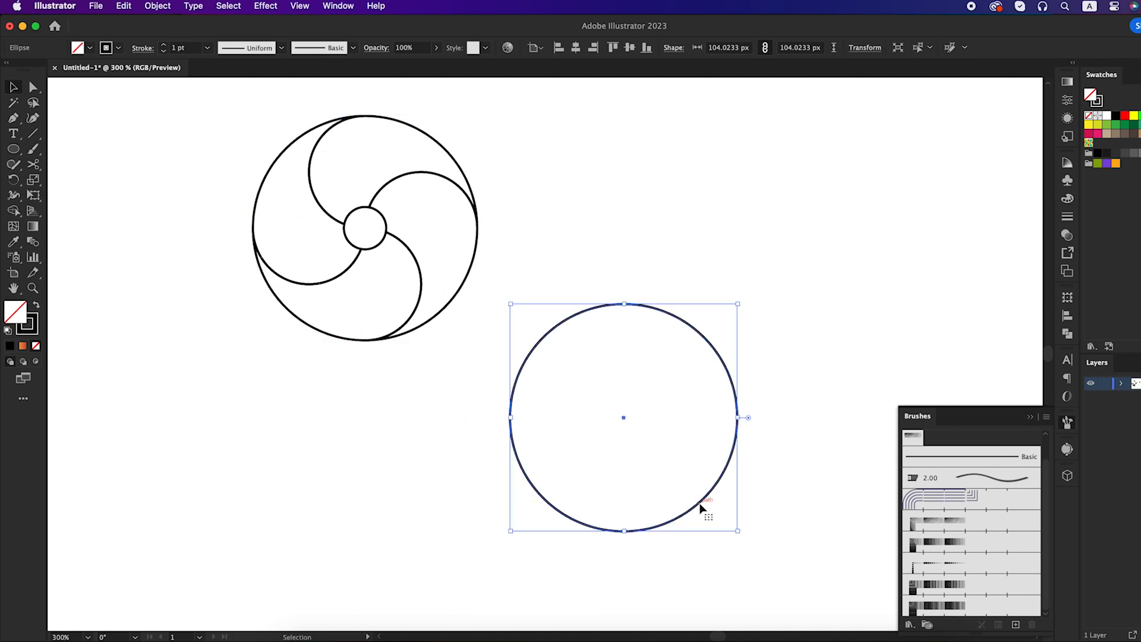
left_click(950, 606)
- Enlarge the brushed circle to about 148 px in diameter, opening up the white hole at its centre
left_click_drag(815, 459, 642, 433)
mouse_move(600, 307)
left_mouse_down()
mouse_move(565, 349)
mouse_move(670, 277)
left_mouse_up()
key("super+minus")
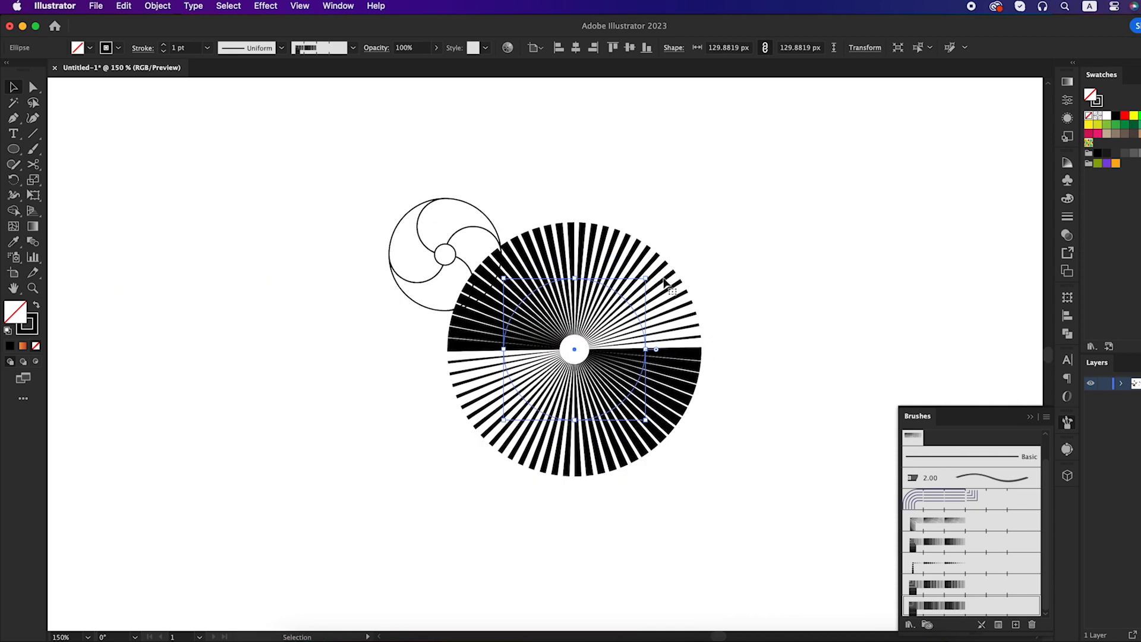
mouse_move(643, 315)
left_mouse_down()
mouse_move(568, 367)
mouse_move(592, 318)
mouse_move(605, 346)
mouse_move(697, 341)
left_mouse_up()
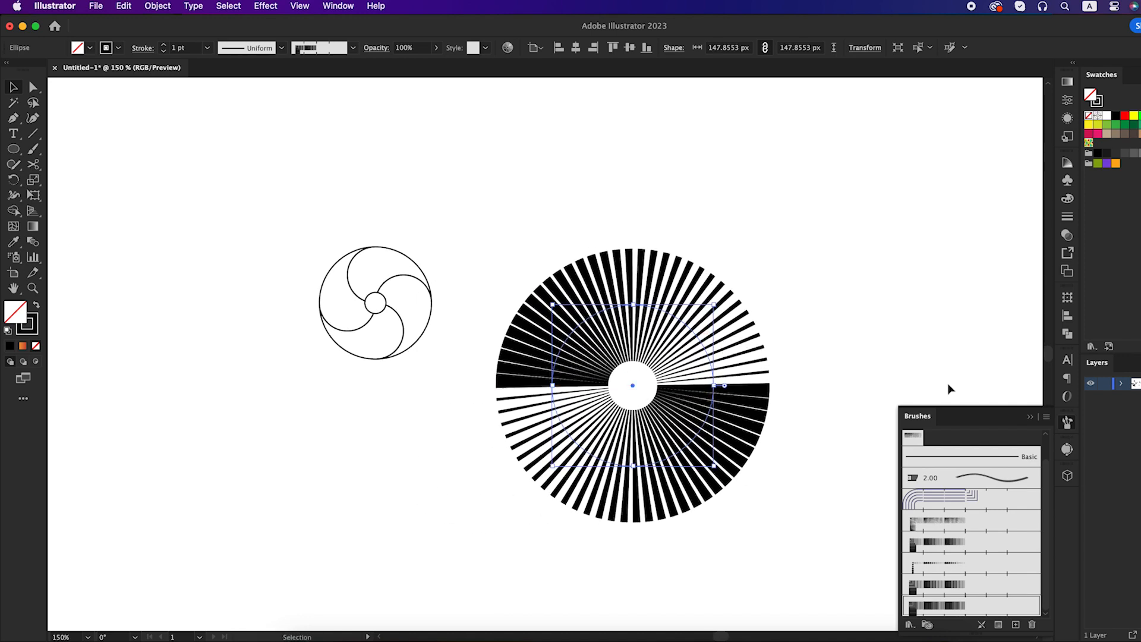
- Scale the whole swirl up to about 254 px wide and place it beside the striped circle without overlap
left_click(1027, 417)
left_click_drag(301, 242, 516, 504)
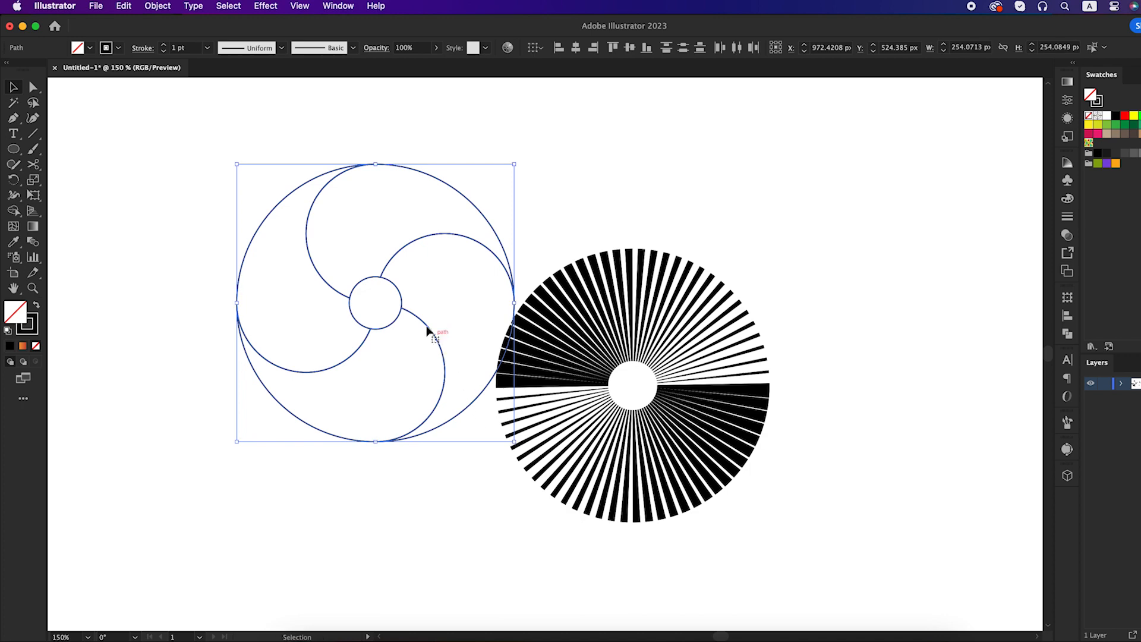
left_click_drag(401, 315, 346, 393)
scroll(525, 275, "left", 5)
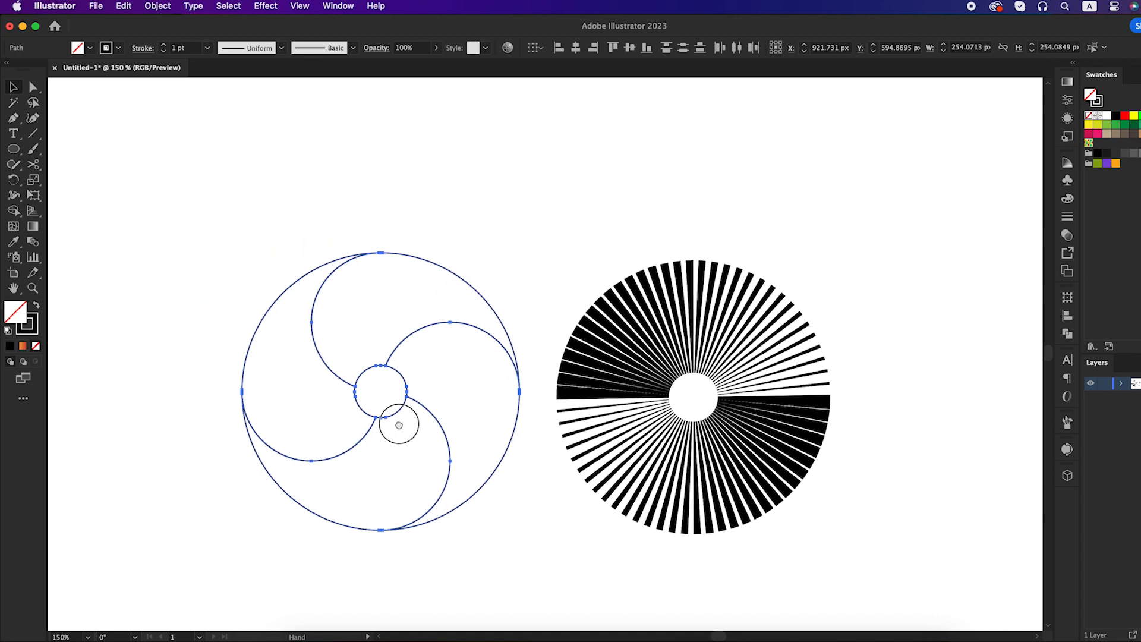
left_click(526, 275)
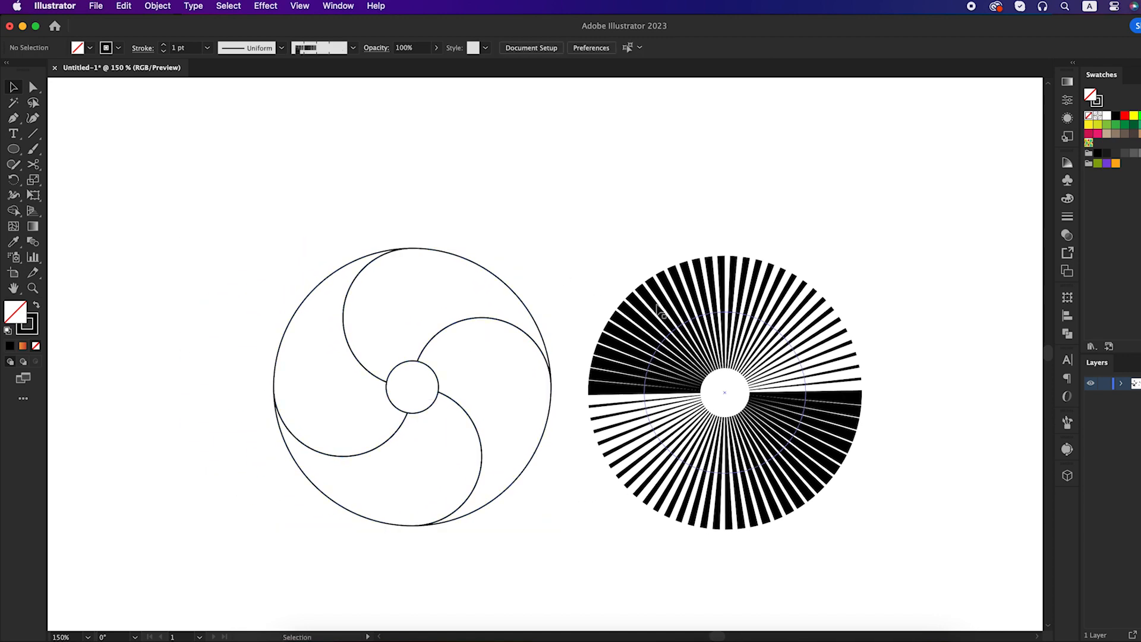
- Expand the appearance of the striped circle into filled shapes
left_click(703, 363)
left_click(157, 6)
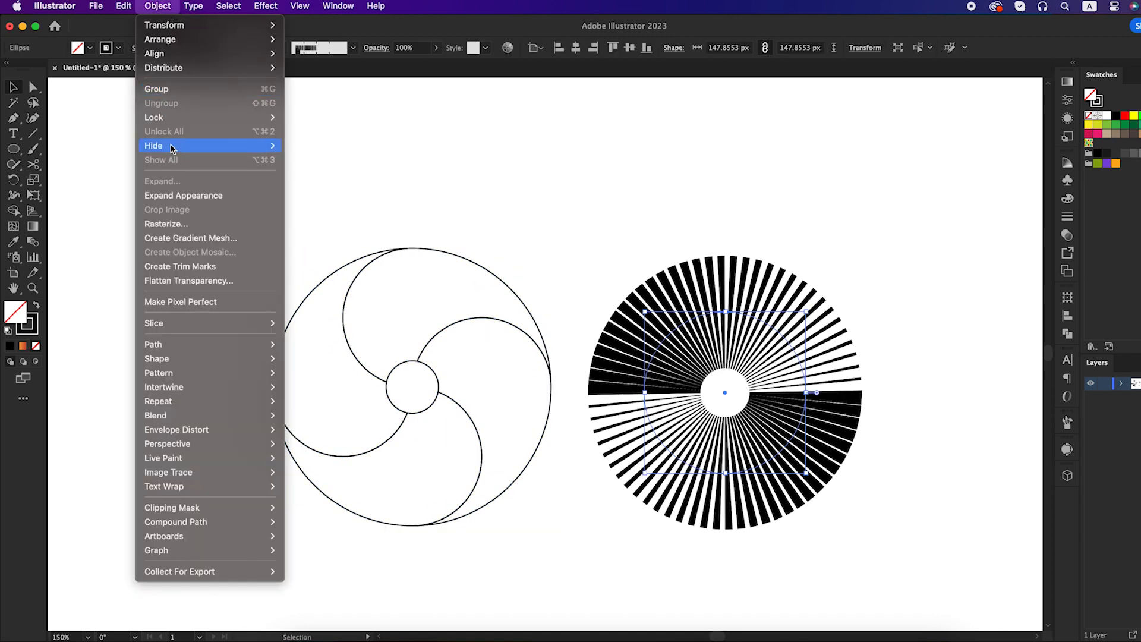
left_click(177, 196)
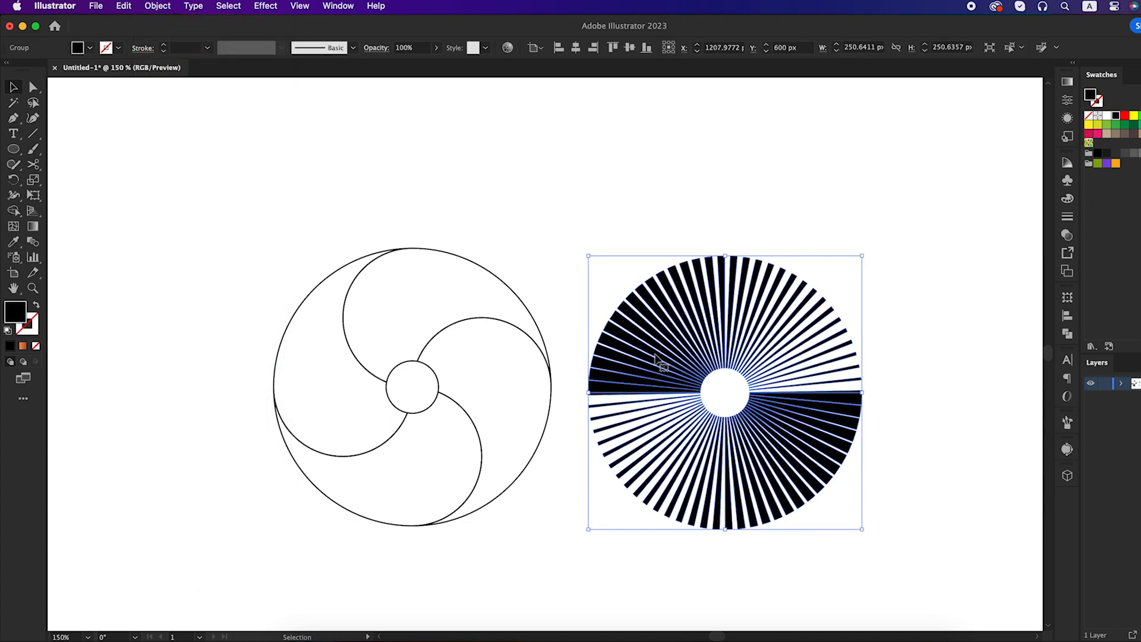
left_click(704, 210)
- Move the expanded striped circle over the swirl so its rays cover the lower-left blade
left_click(717, 310)
left_click_drag(743, 337, 440, 334)
scroll(404, 465, "up", 1)
left_click_drag(403, 467, 518, 419)
scroll(428, 396, "up", 2)
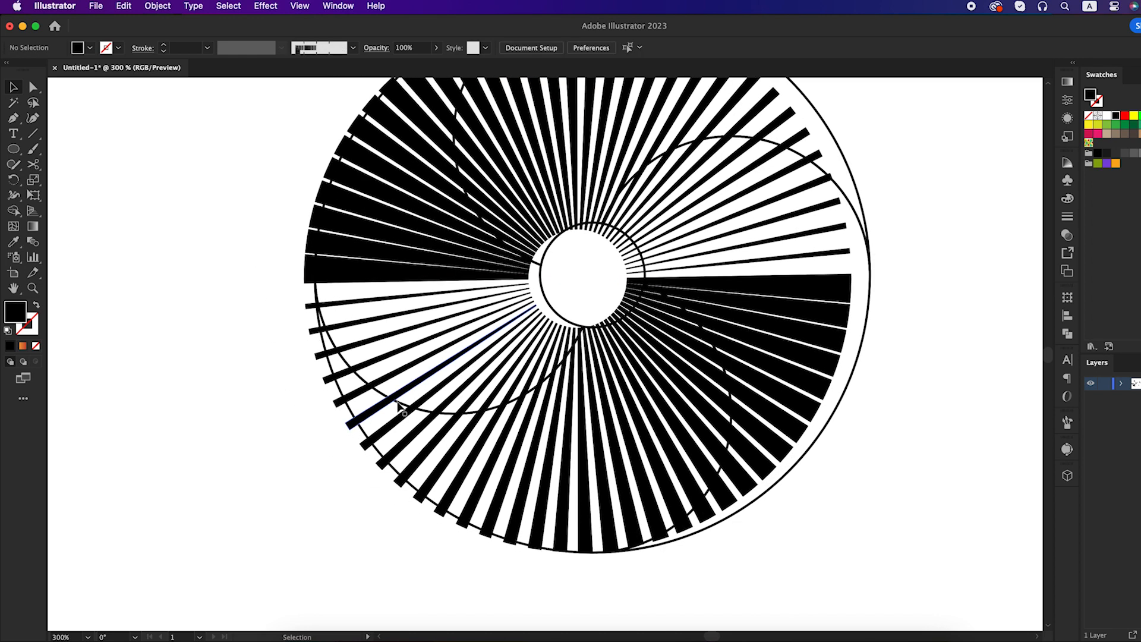
- Select the lower-left blade with the striped circle and use Shape Builder to erase the rays outside that blade
left_click(365, 439)
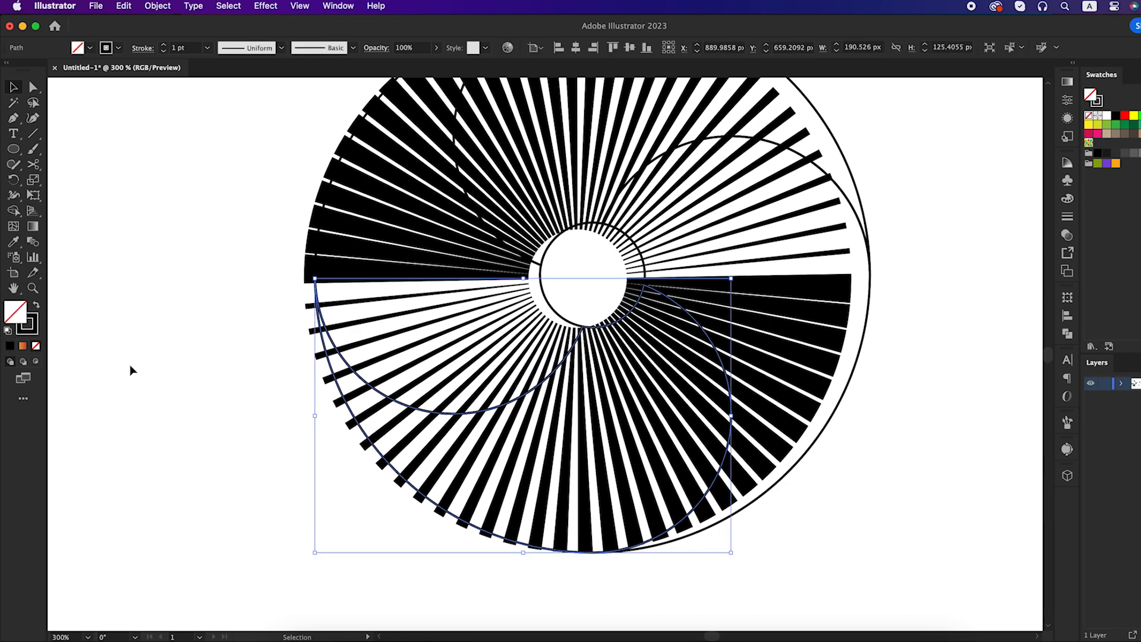
left_click(413, 367, "shift")
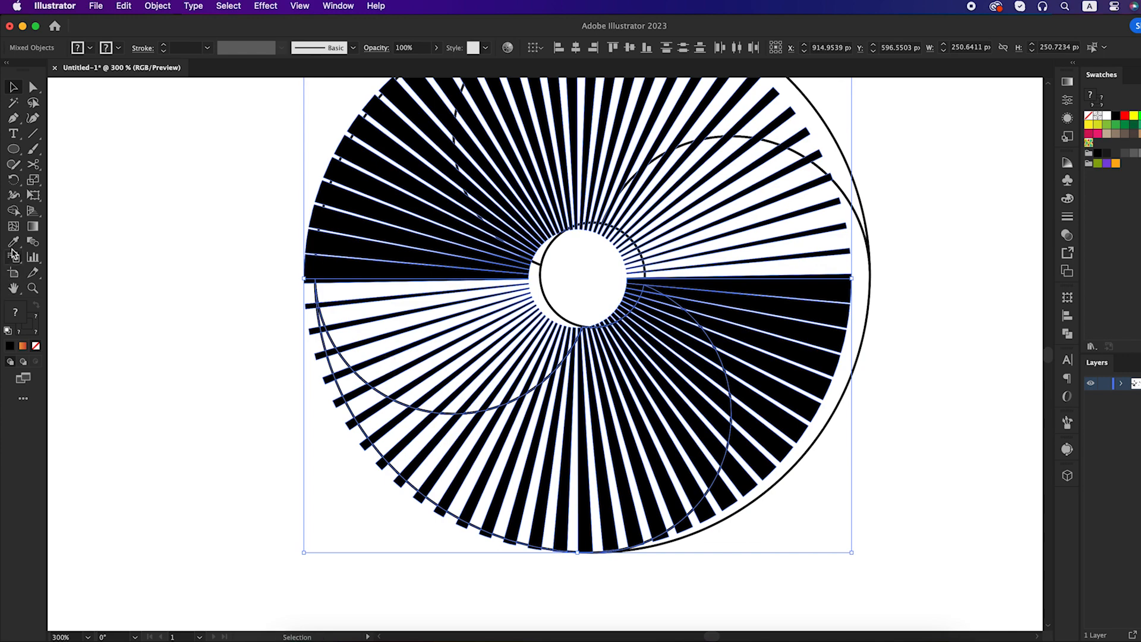
left_click(14, 212)
left_click(51, 213)
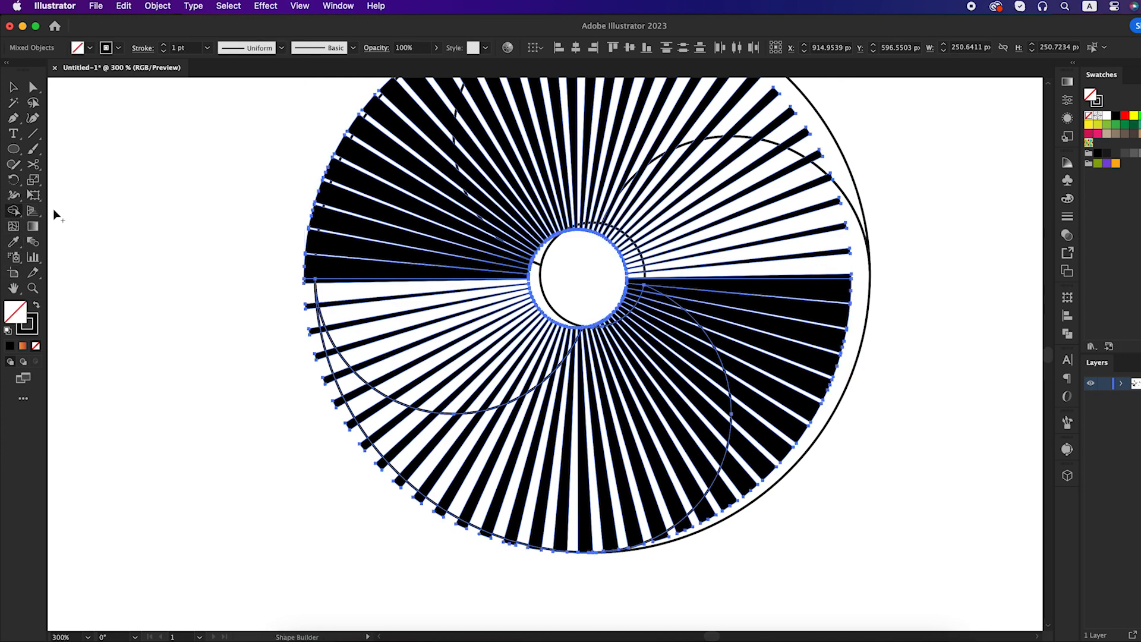
scroll(565, 352, "up", 2)
scroll(574, 337, "up", 2)
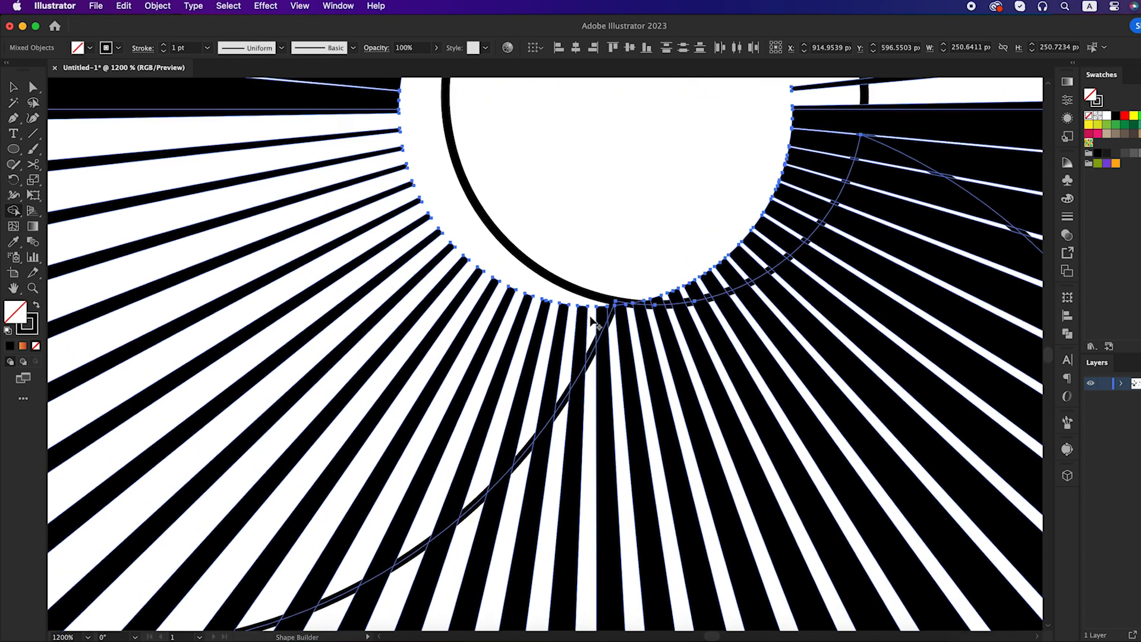
scroll(315, 327, "down", 4)
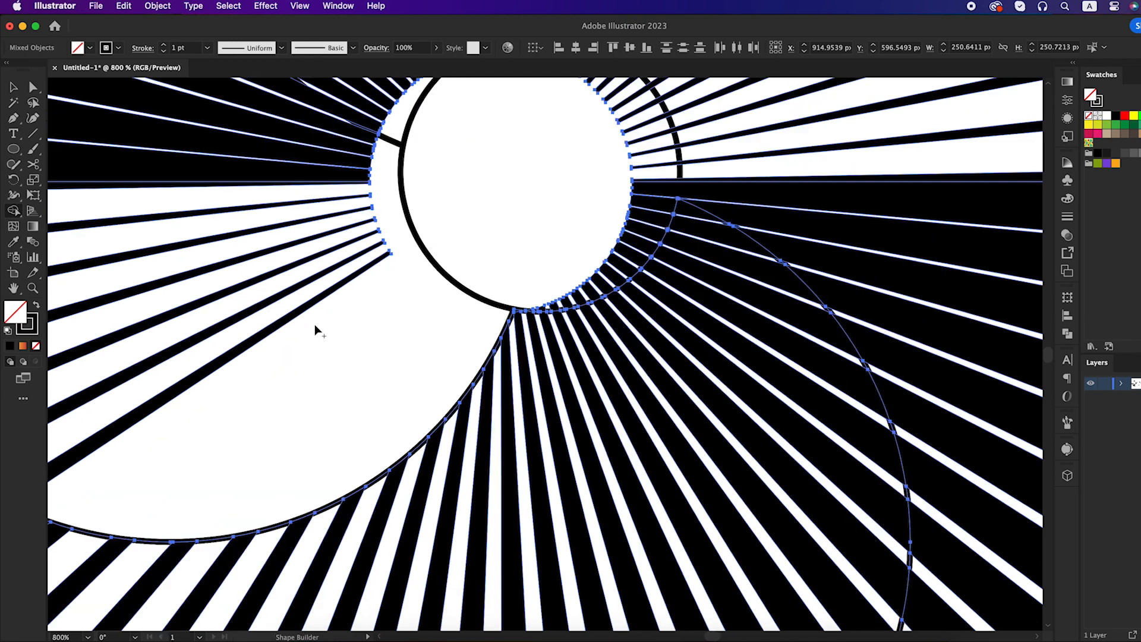
mouse_move(308, 344)
left_mouse_down()
mouse_move(306, 199)
mouse_move(321, 177)
mouse_move(356, 164)
mouse_move(454, 161)
mouse_move(522, 201)
mouse_move(592, 312)
mouse_move(602, 405)
mouse_move(592, 438)
mouse_move(550, 485)
left_mouse_up()
- Erase the ray tips that extend into the swirl's small centre circle with Shape Builder
scroll(419, 306, "up", 4)
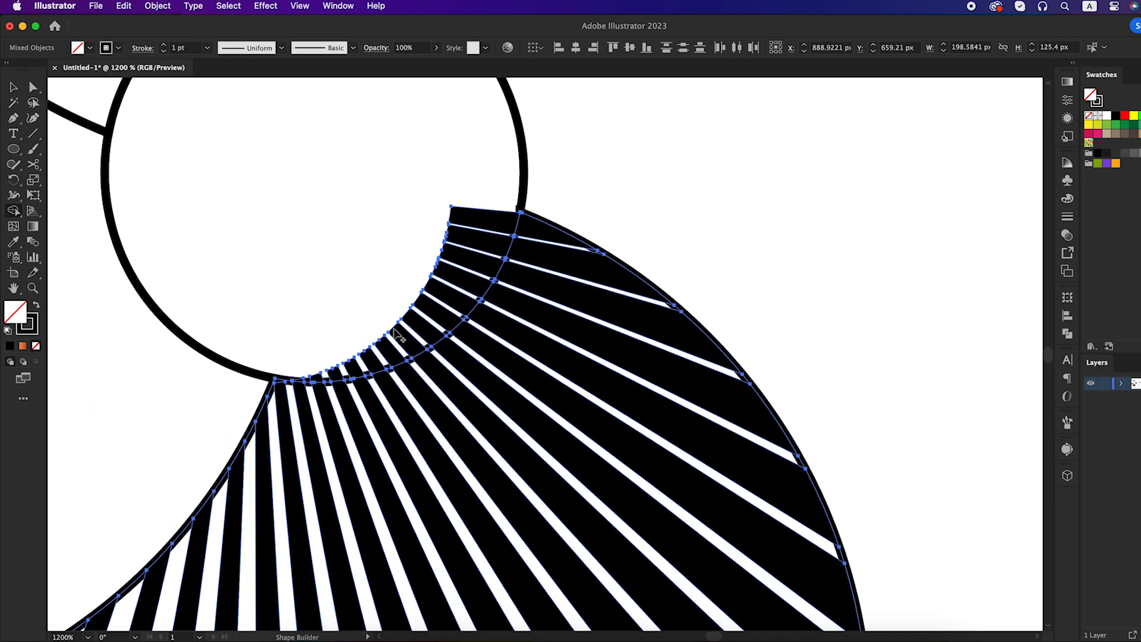
scroll(316, 369, "up", 2)
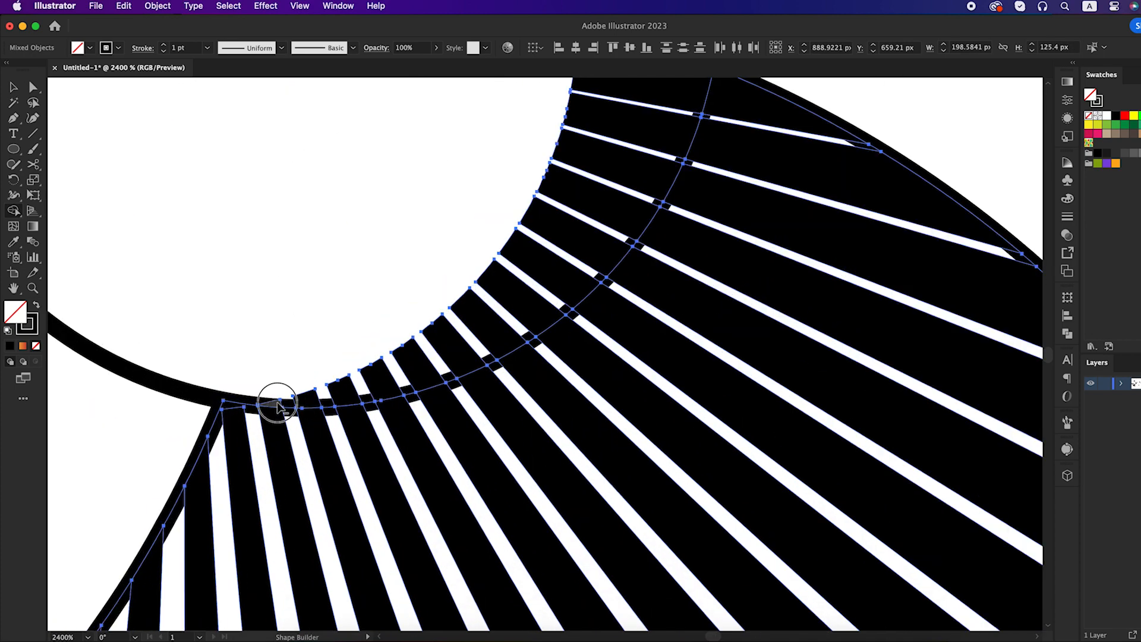
mouse_move(277, 406)
left_mouse_down()
mouse_move(393, 386)
mouse_move(495, 291)
mouse_move(568, 183)
mouse_move(485, 394)
mouse_move(539, 249)
left_mouse_up()
scroll(538, 250, "down", 4)
left_click_drag(462, 301, 644, 202)
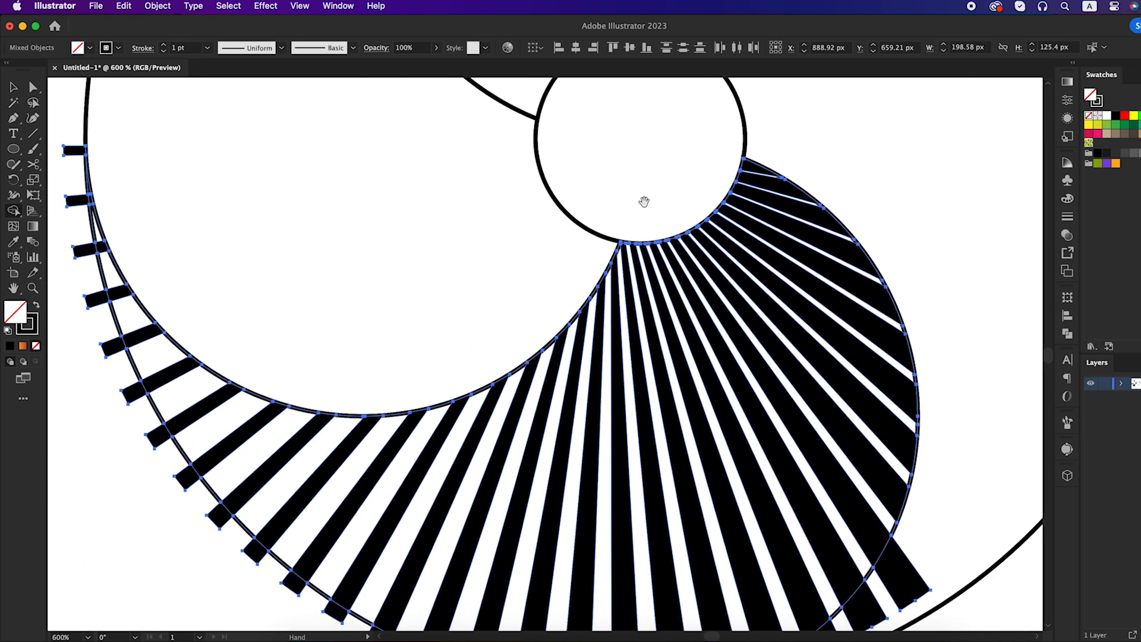
- Trim the ray ends that stick out past the blade's outer left and bottom edge with Shape Builder
left_click_drag(186, 279, 425, 345)
scroll(315, 205, "up", 1)
mouse_move(313, 201)
left_mouse_down()
mouse_move(335, 370)
mouse_move(326, 305)
mouse_move(375, 425)
left_mouse_up()
scroll(335, 371, "down", 2)
scroll(303, 324, "up", 2)
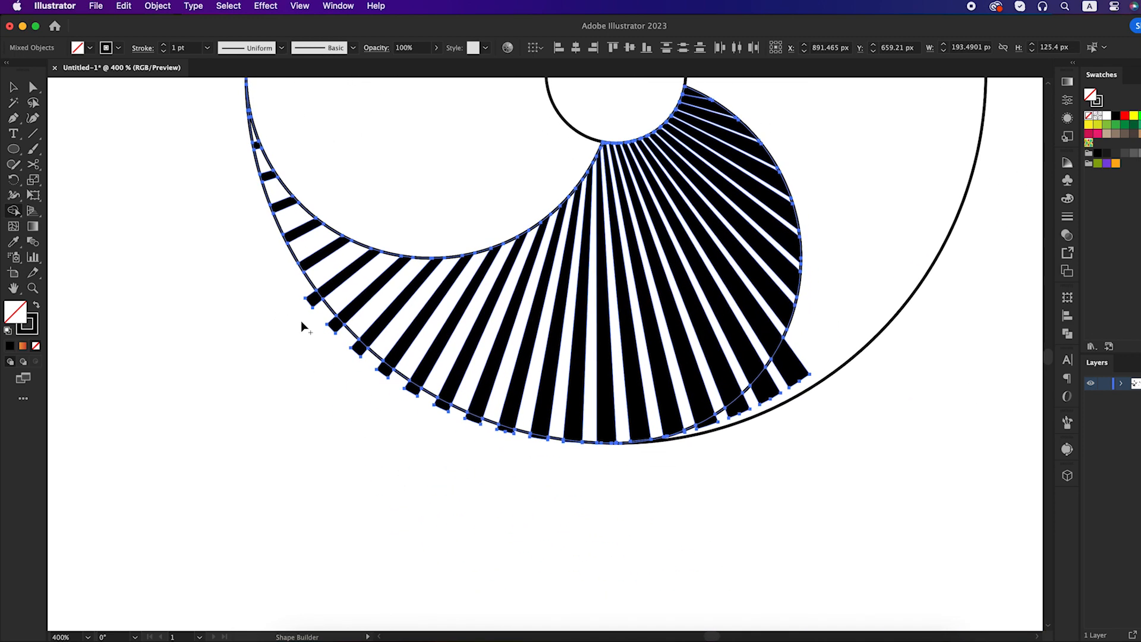
mouse_move(310, 304)
left_mouse_down()
mouse_move(344, 318)
mouse_move(376, 356)
mouse_move(382, 400)
mouse_move(294, 280)
mouse_move(470, 352)
left_mouse_up()
scroll(464, 333, "up", 4)
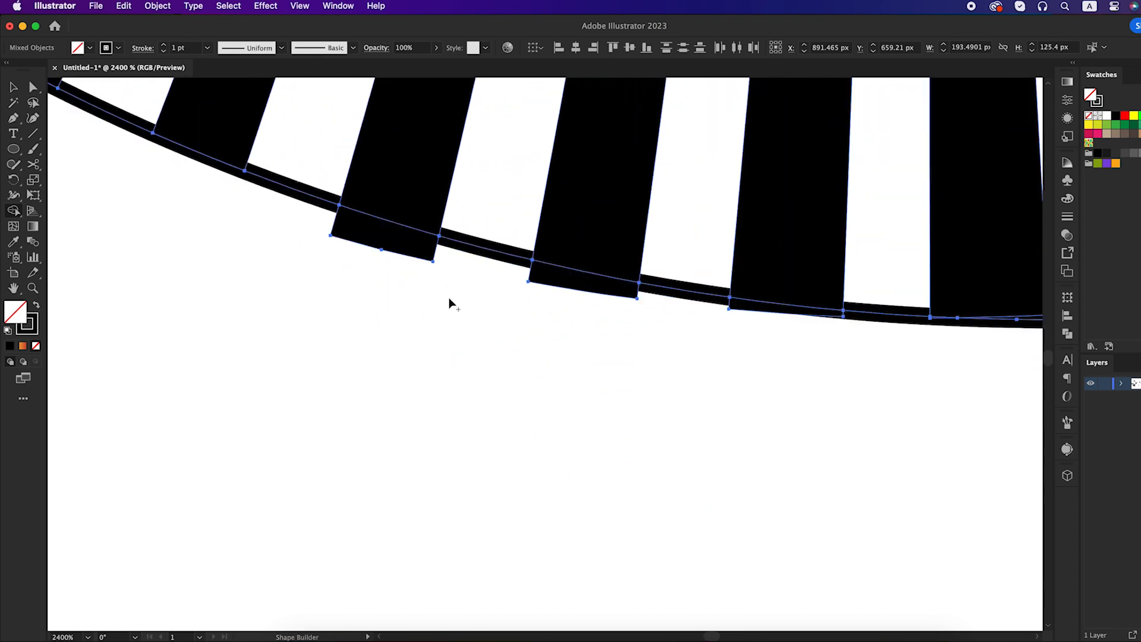
mouse_move(420, 254)
left_mouse_down()
mouse_move(503, 282)
mouse_move(553, 285)
left_mouse_up()
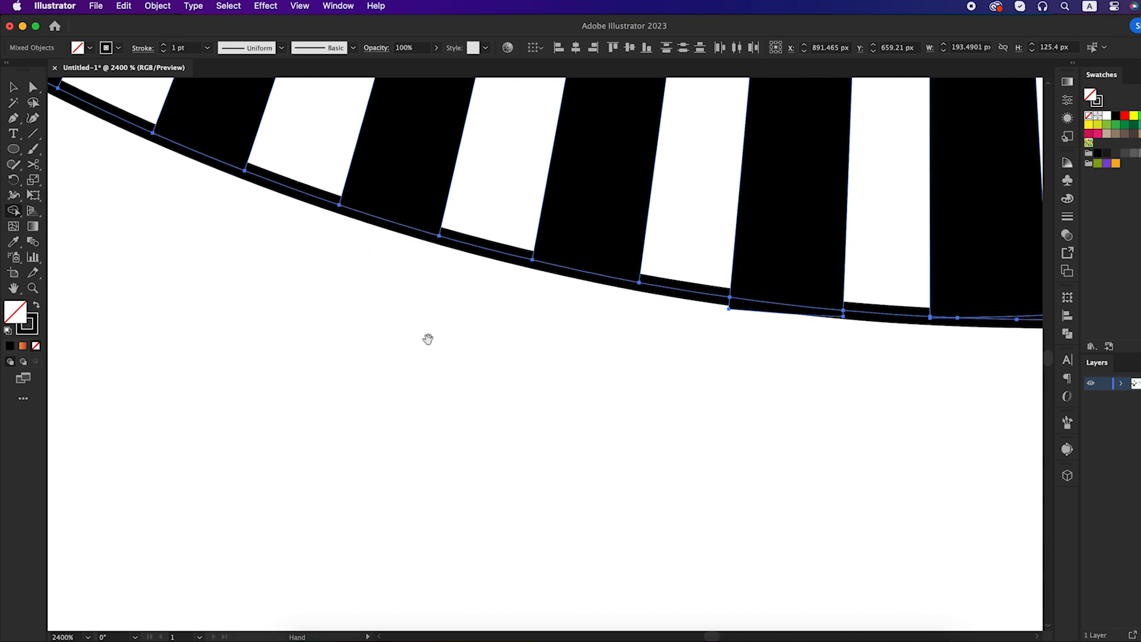
scroll(745, 309, "down", 6)
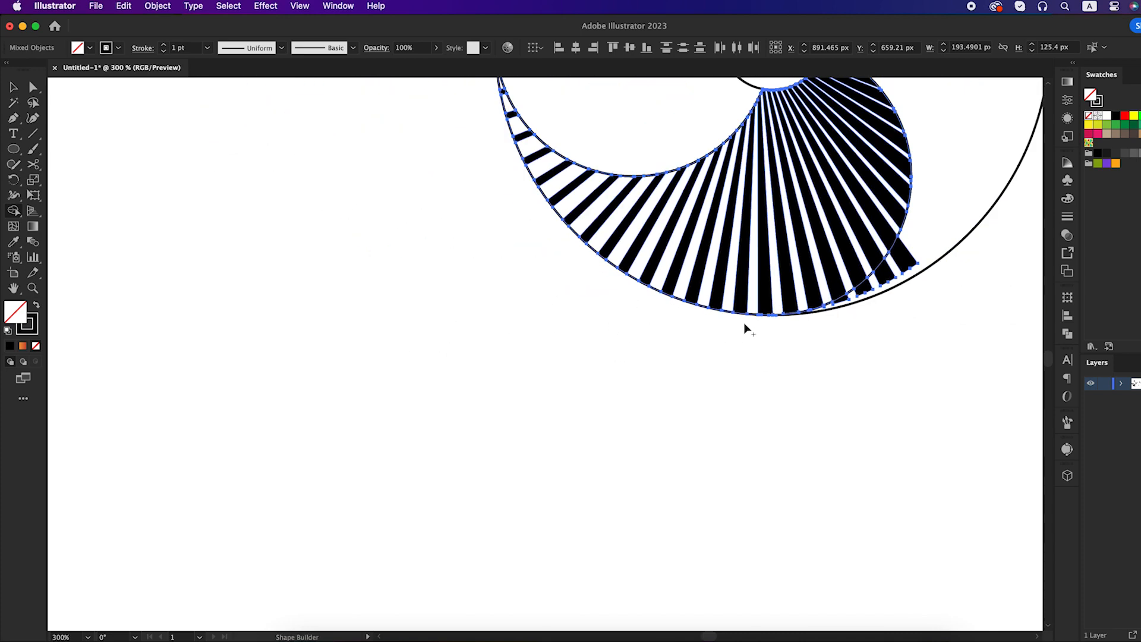
- Trim the remaining ray ends that extend beyond the blade's lower-right curve with Shape Builder
left_click_drag(861, 287, 642, 335)
scroll(628, 340, "up", 3)
scroll(600, 357, "up", 2)
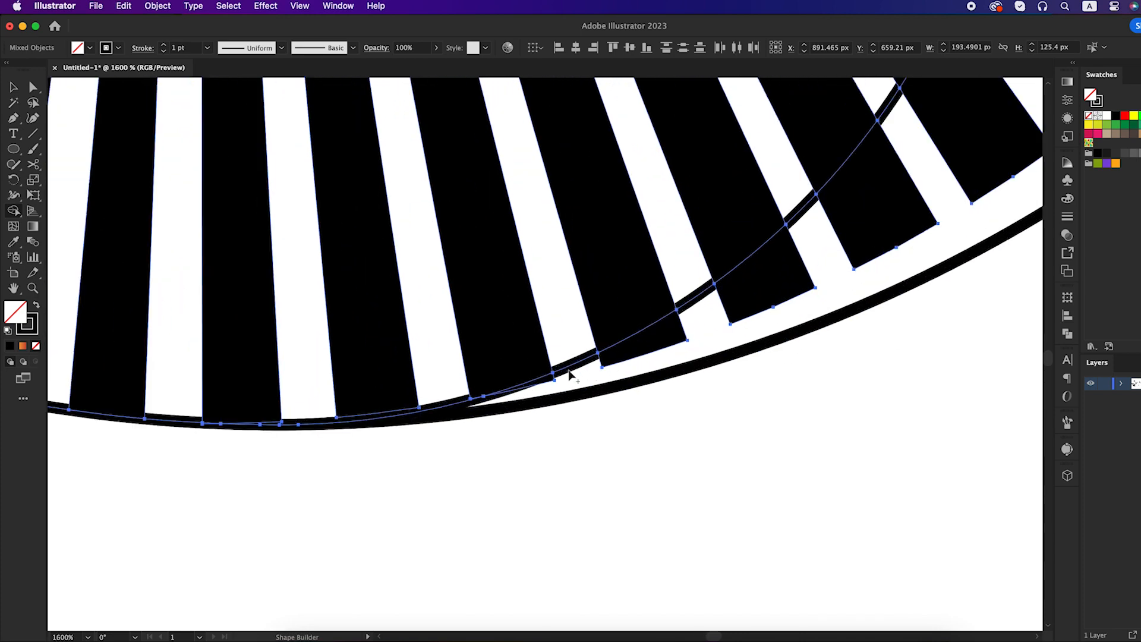
mouse_move(547, 384)
left_mouse_down()
mouse_move(674, 334)
mouse_move(875, 221)
mouse_move(1006, 110)
left_mouse_up()
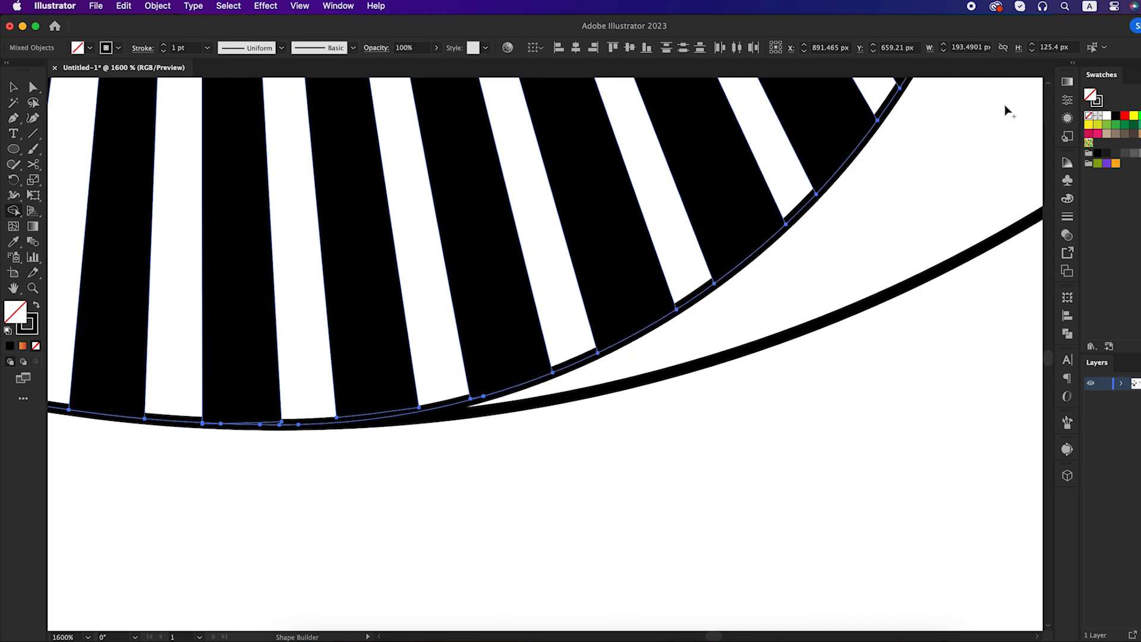
scroll(907, 220, "down", 2)
scroll(907, 220, "down", 3)
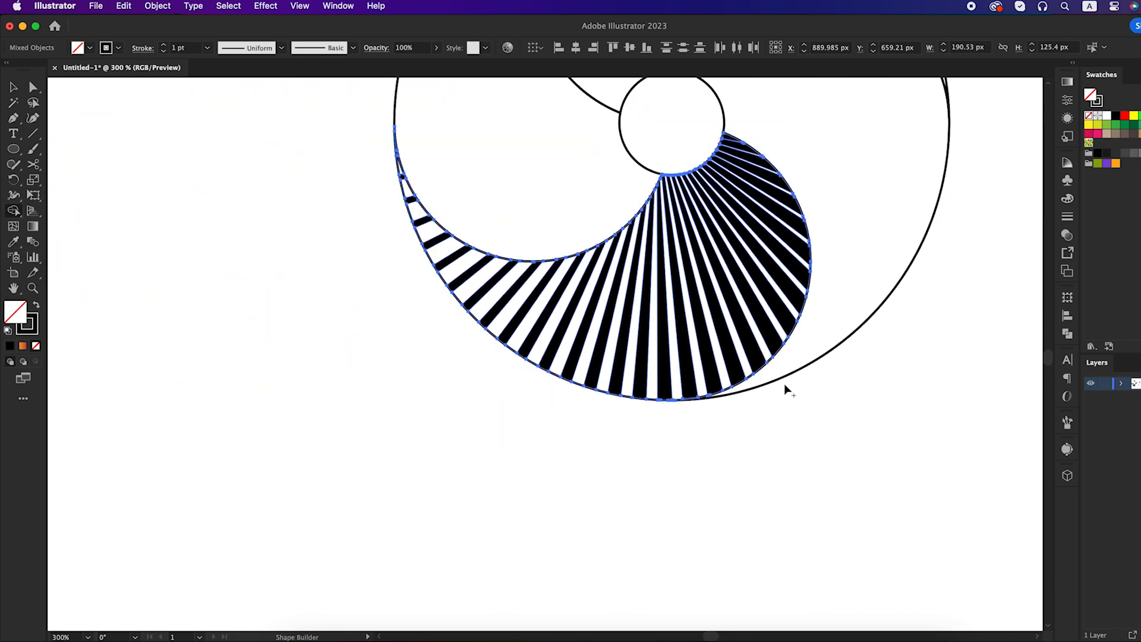
- Try moving the trimmed stripe group away from its blade, undo the move and clear the selection
scroll(785, 387, "down", 1)
key("v")
left_click(789, 440)
left_click(731, 319)
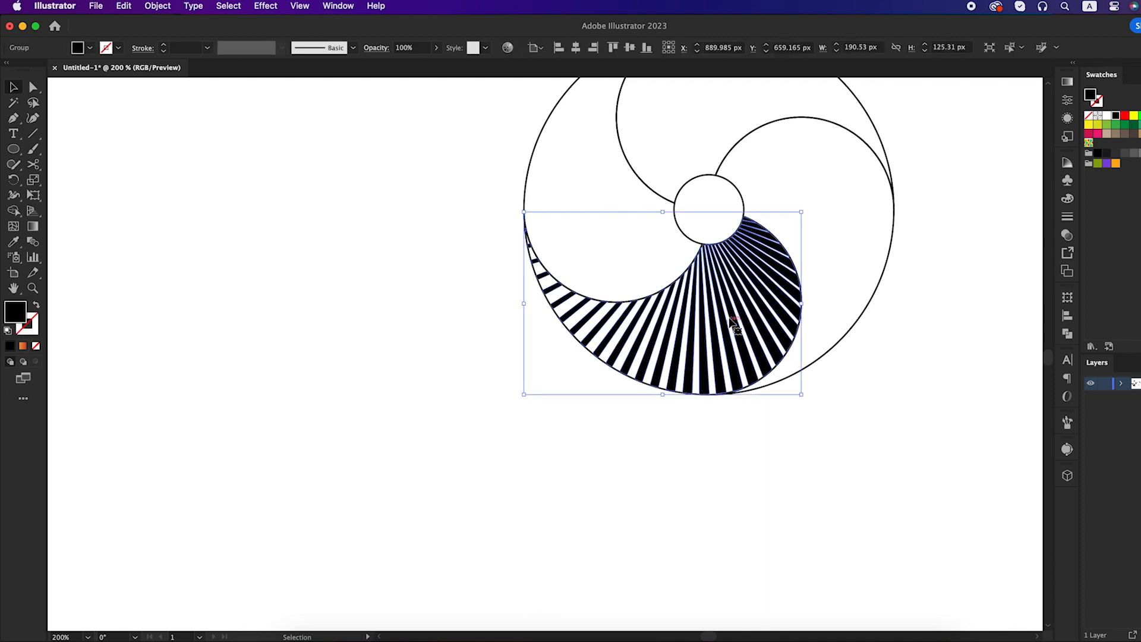
left_click_drag(731, 319, 513, 408)
key("super+z")
left_click(747, 422)
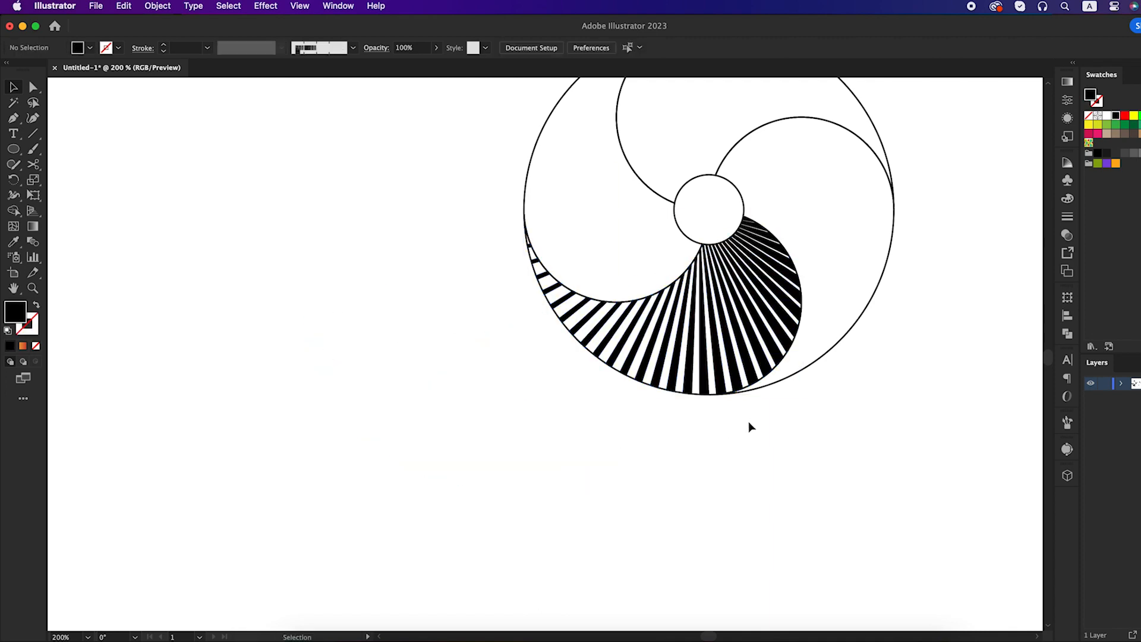
- Create a copy of the blade's stripe group rotated 90° about the centre of the small circle
left_click_drag(748, 422, 621, 488)
left_click_drag(627, 393, 617, 412)
left_click(616, 411)
key("r")
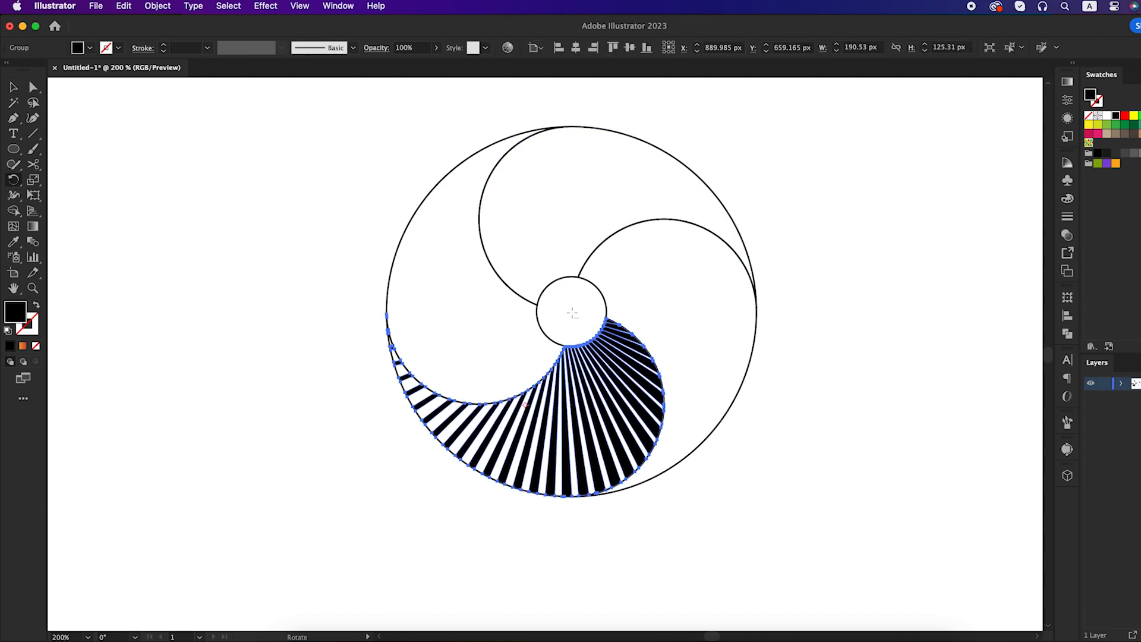
left_click(572, 313, "alt")
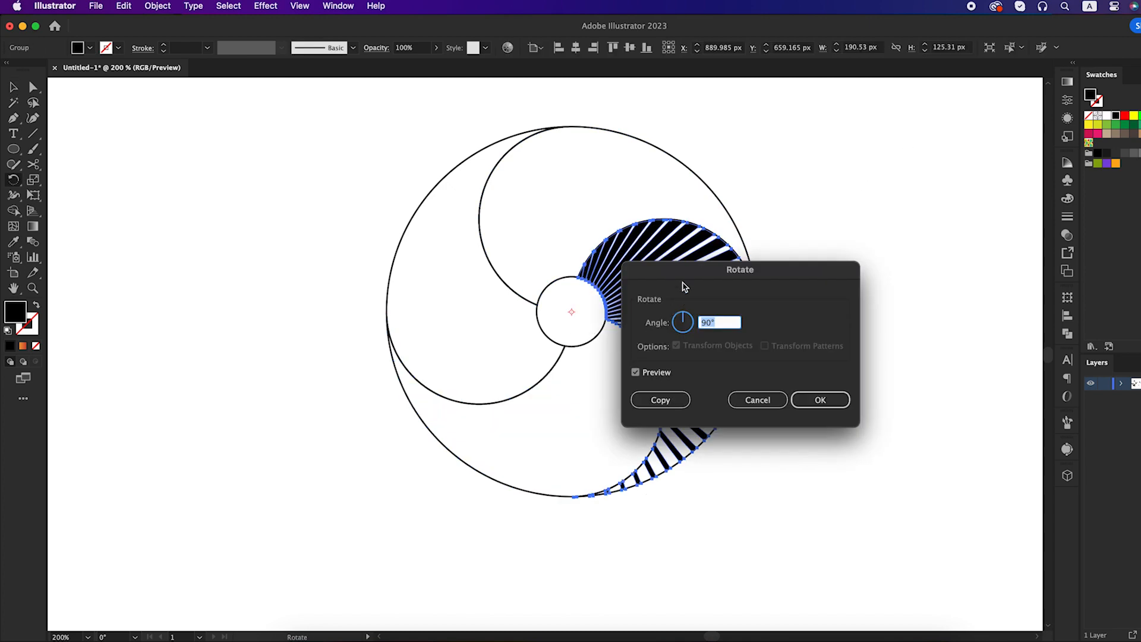
left_click_drag(684, 287, 841, 330)
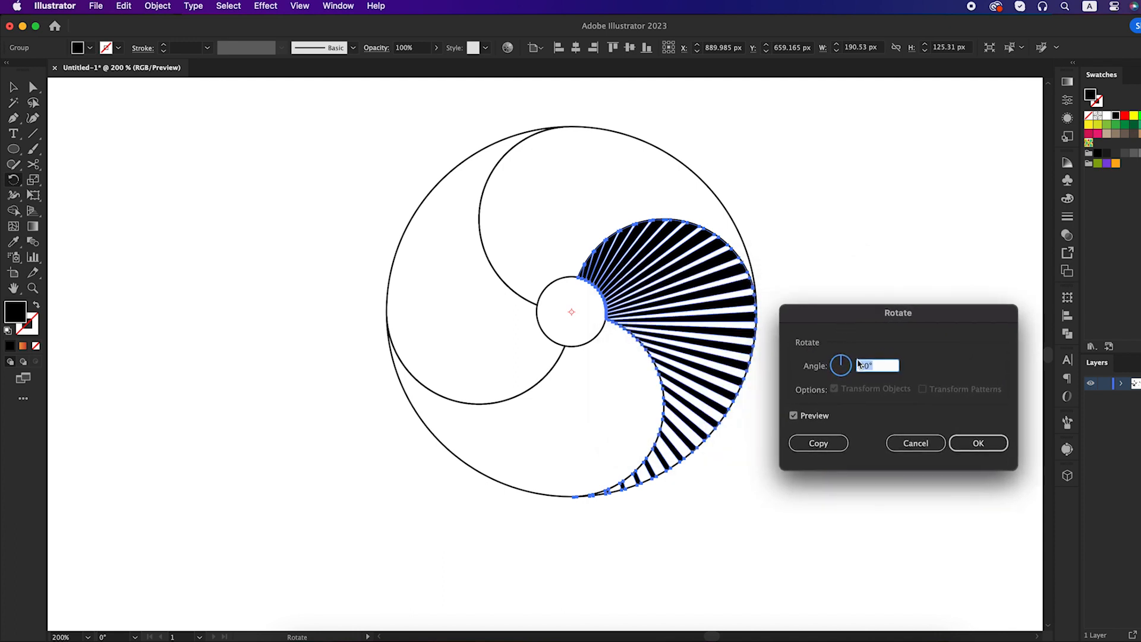
left_click(838, 445)
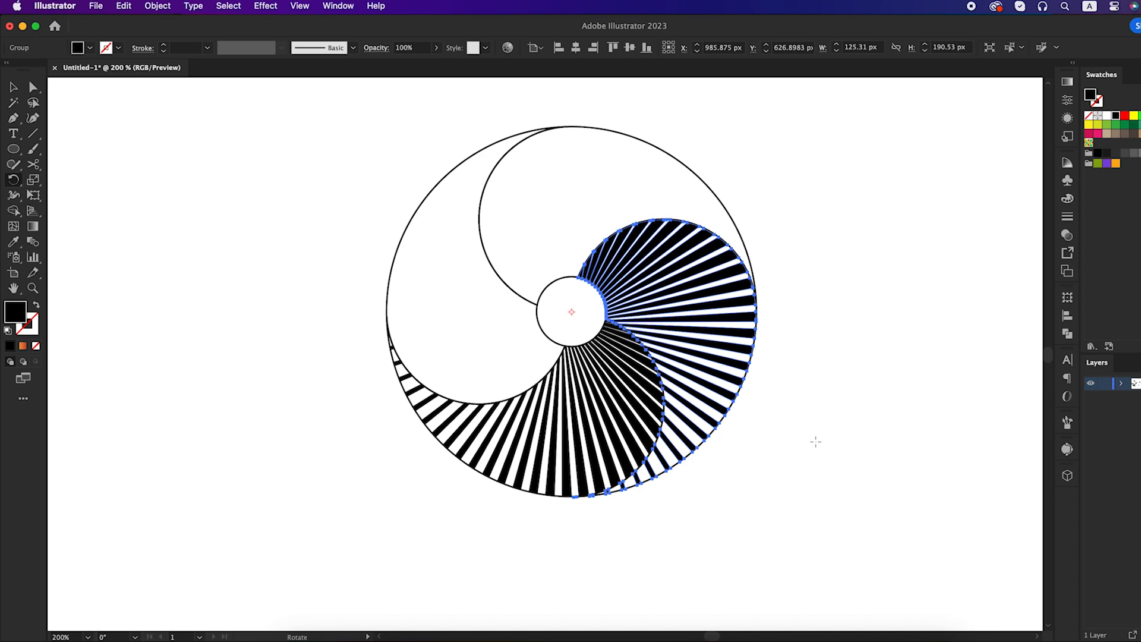
- Repeat the rotated copy twice so the remaining two blades are filled with stripes, and clear the selection
key("v")
key("super+d")
key("super+d")
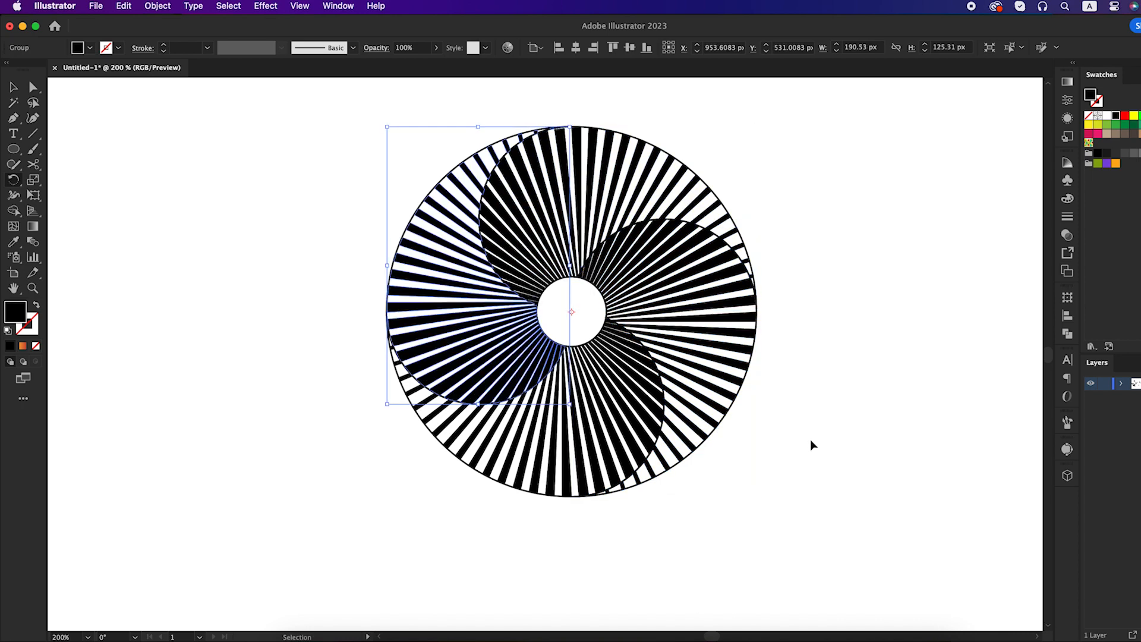
left_click(818, 482)
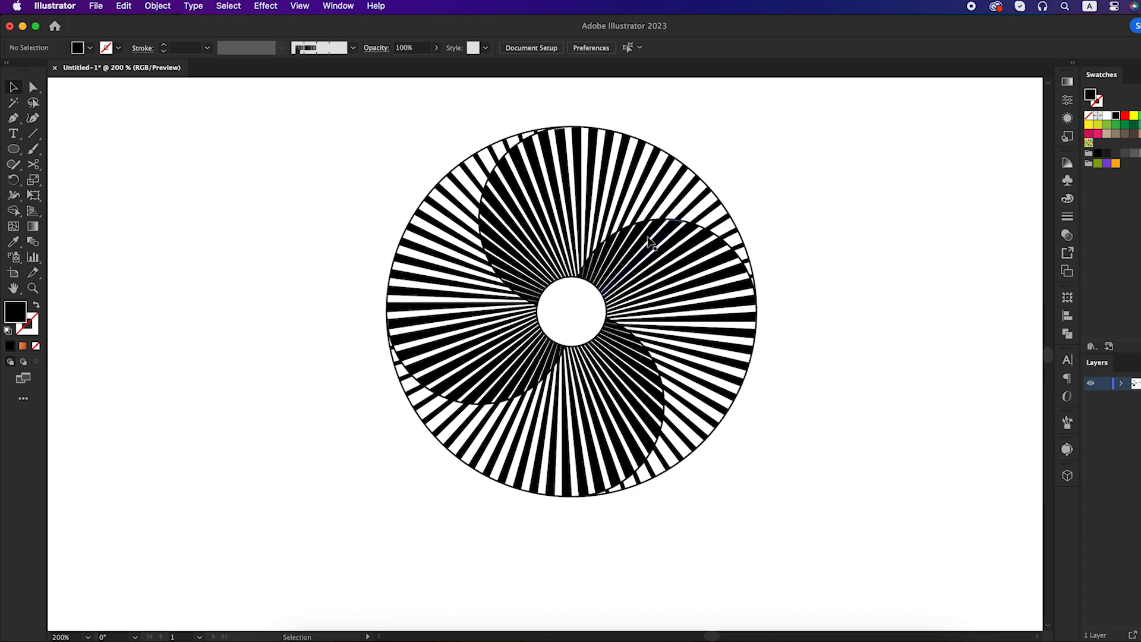
- Delete the outline paths of all four blades, leaving only the stripe groups
left_click(731, 203)
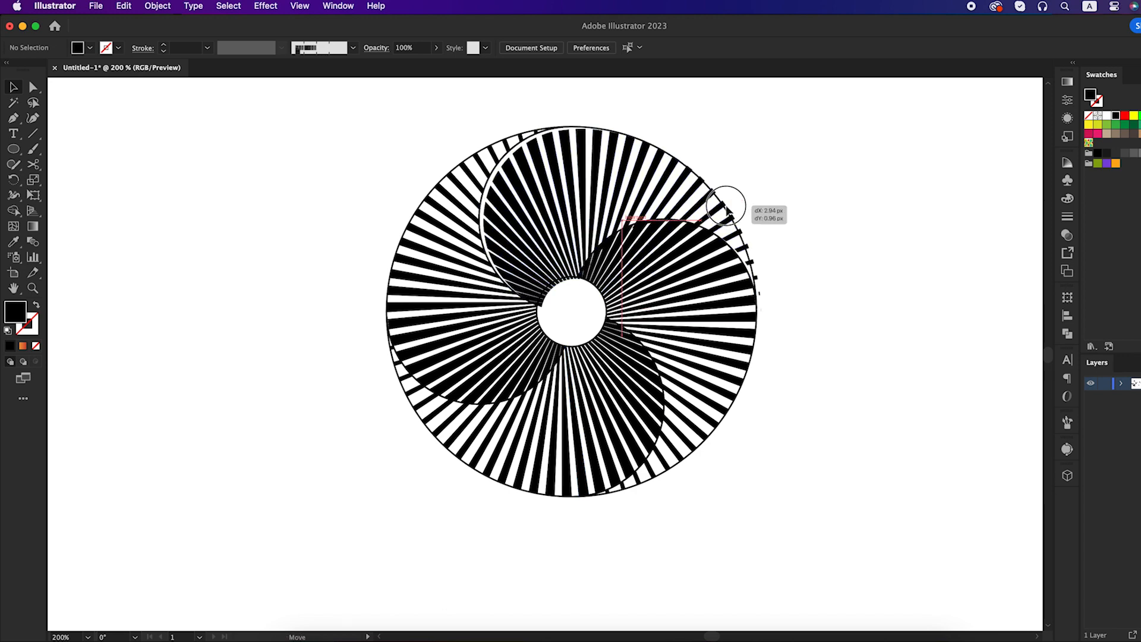
left_click(749, 189)
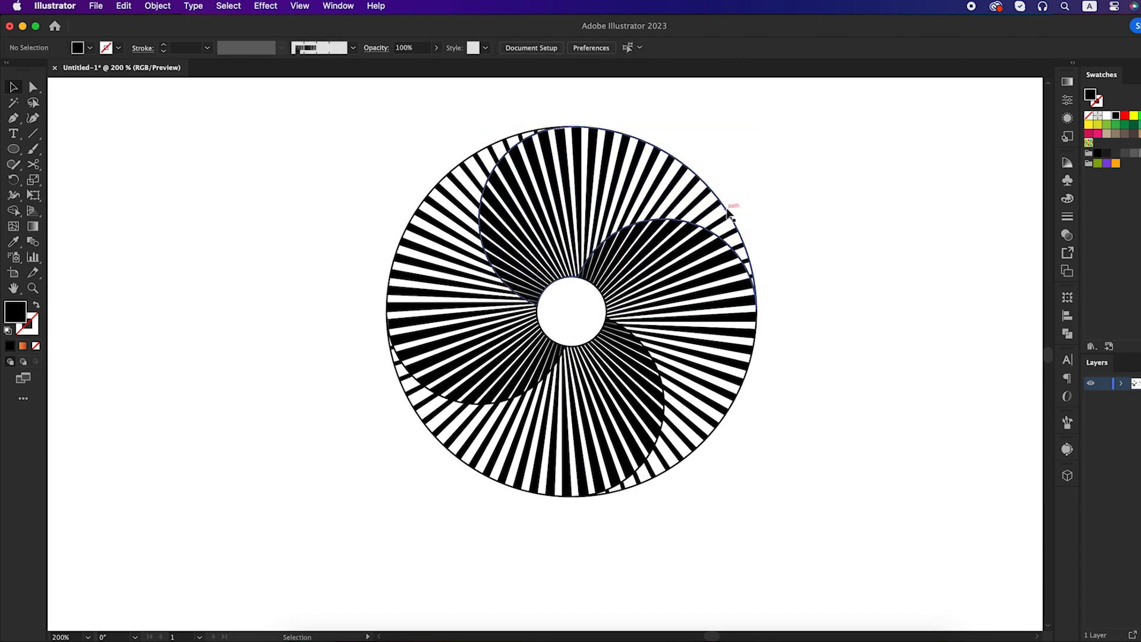
left_click(726, 205)
key("space")
key("Delete")
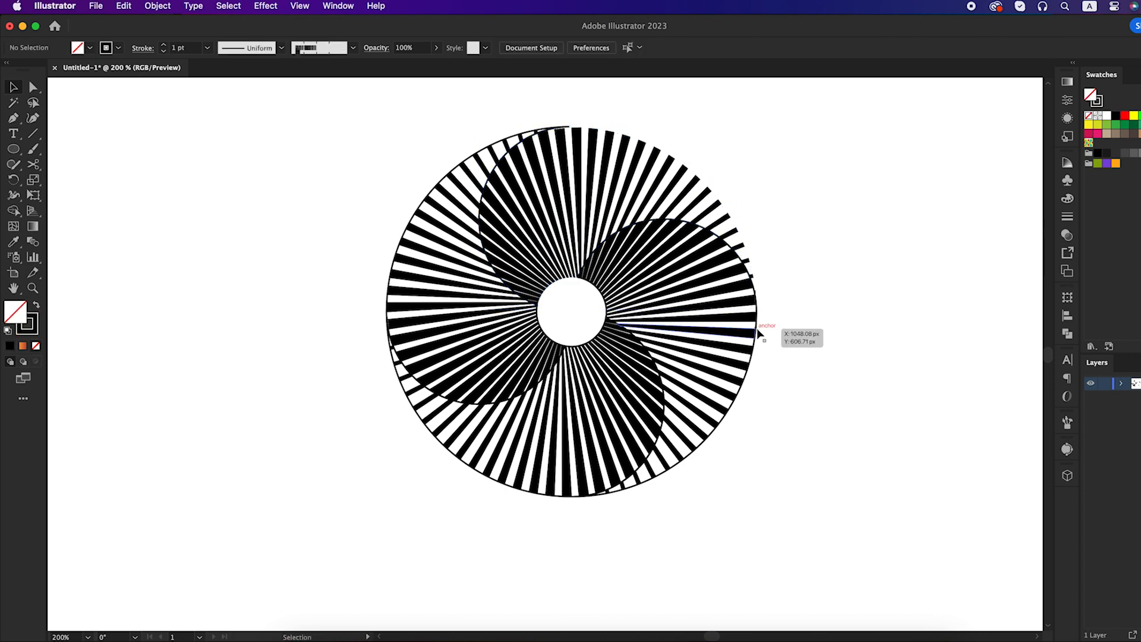
left_click(758, 330)
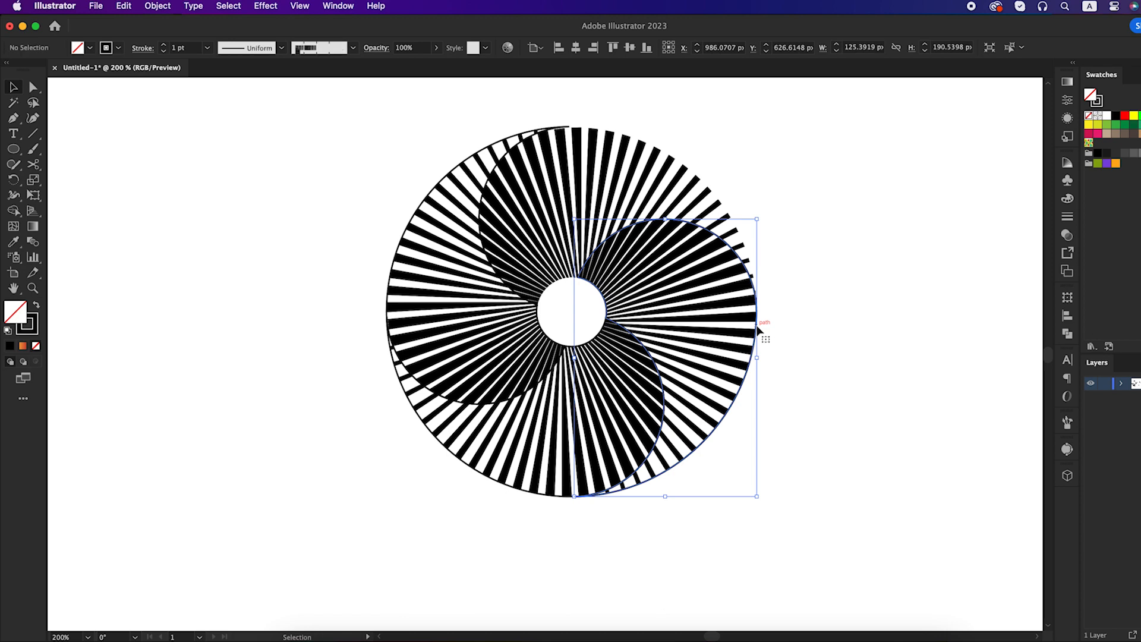
key("Delete")
left_click(403, 388)
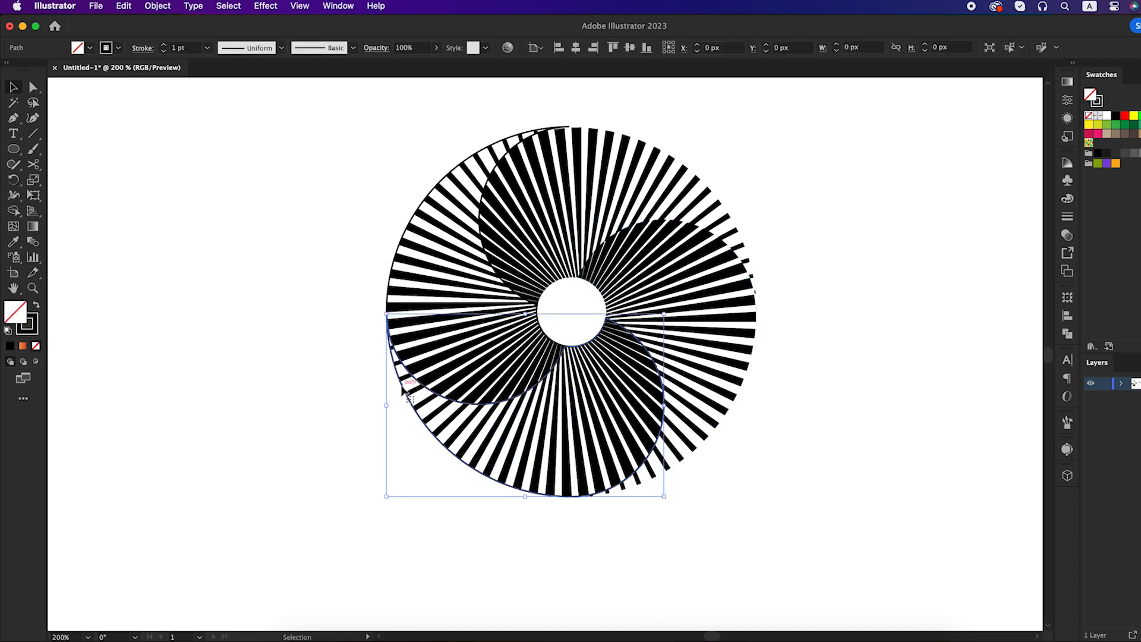
key("Delete")
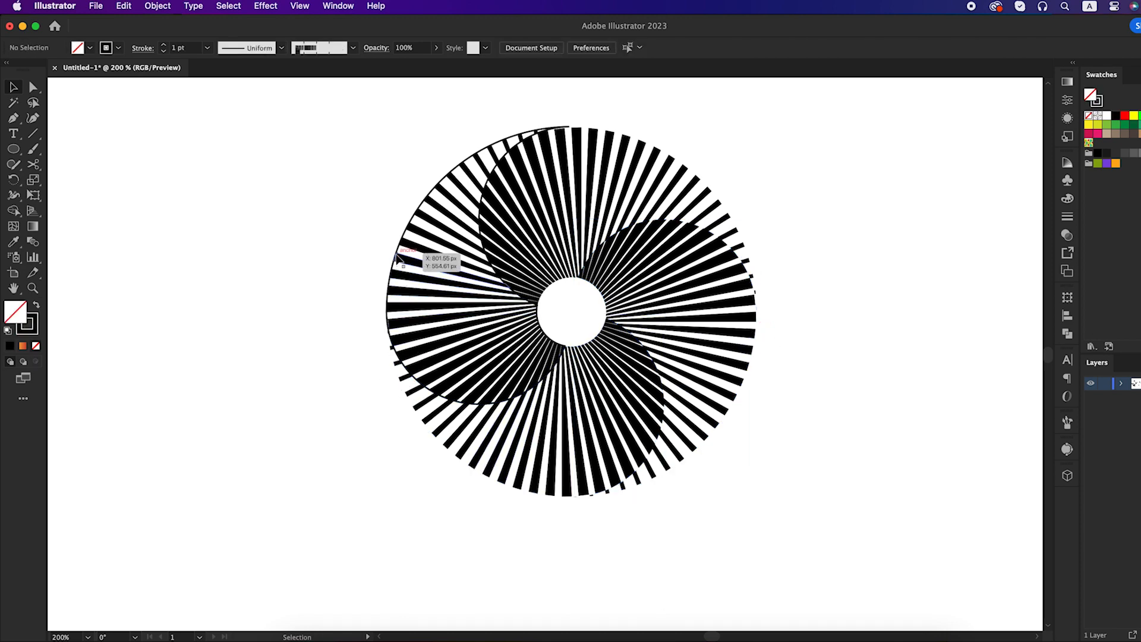
left_click(400, 255)
key("Delete")
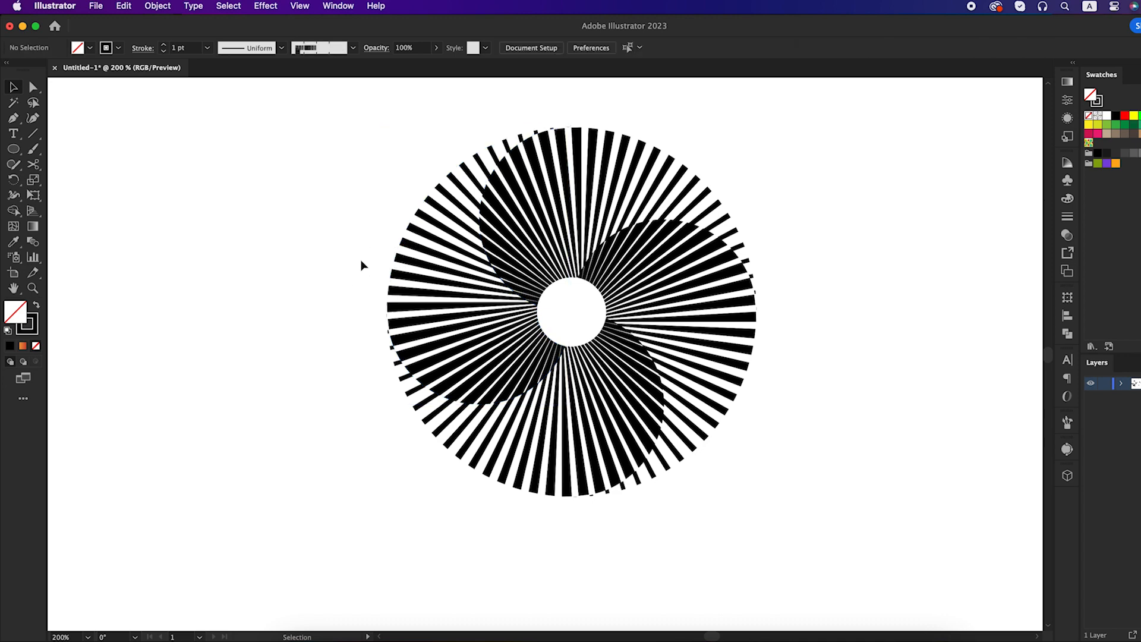
- Fill the top blade's stripe group with the orange-to-red gradient sampled from the reference rectangle
scroll(586, 331, "down", 1)
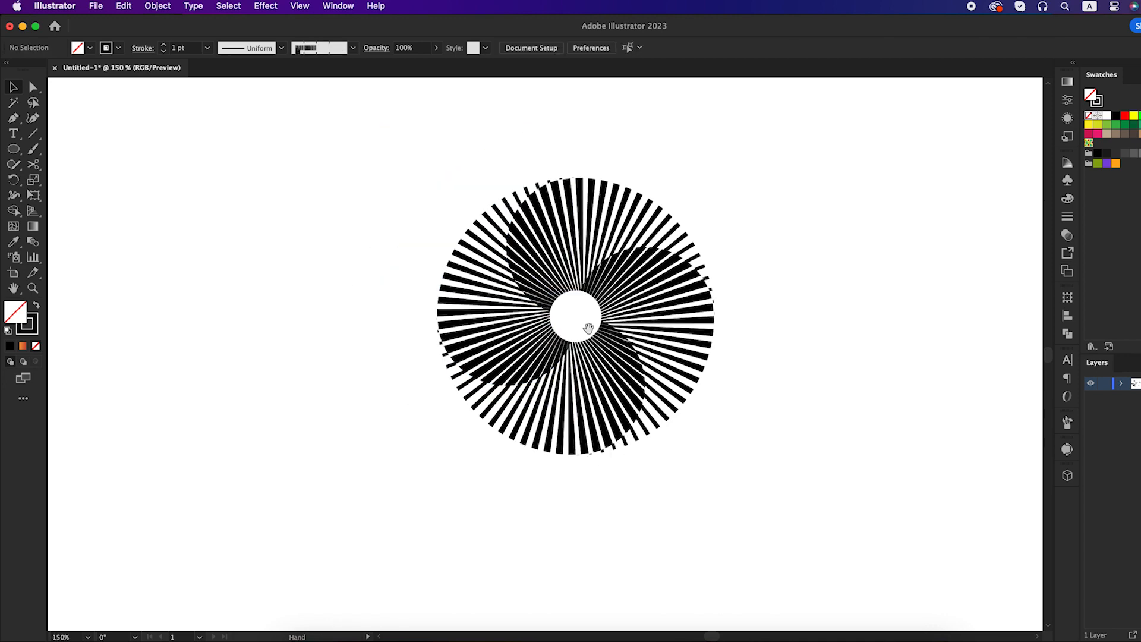
left_click_drag(589, 329, 581, 365)
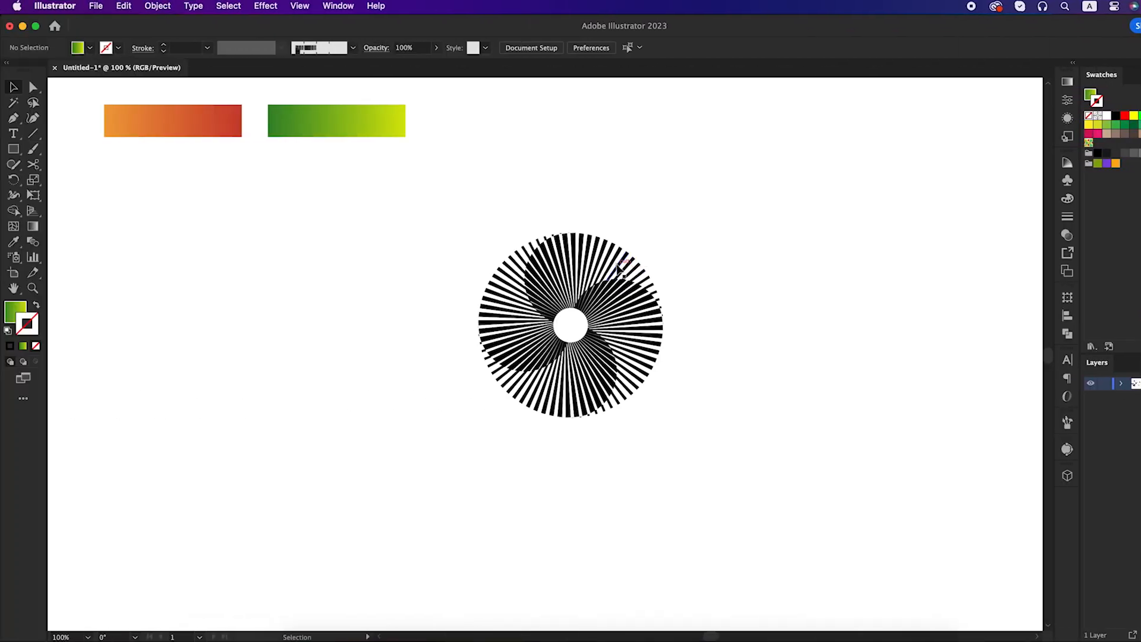
left_click(581, 266)
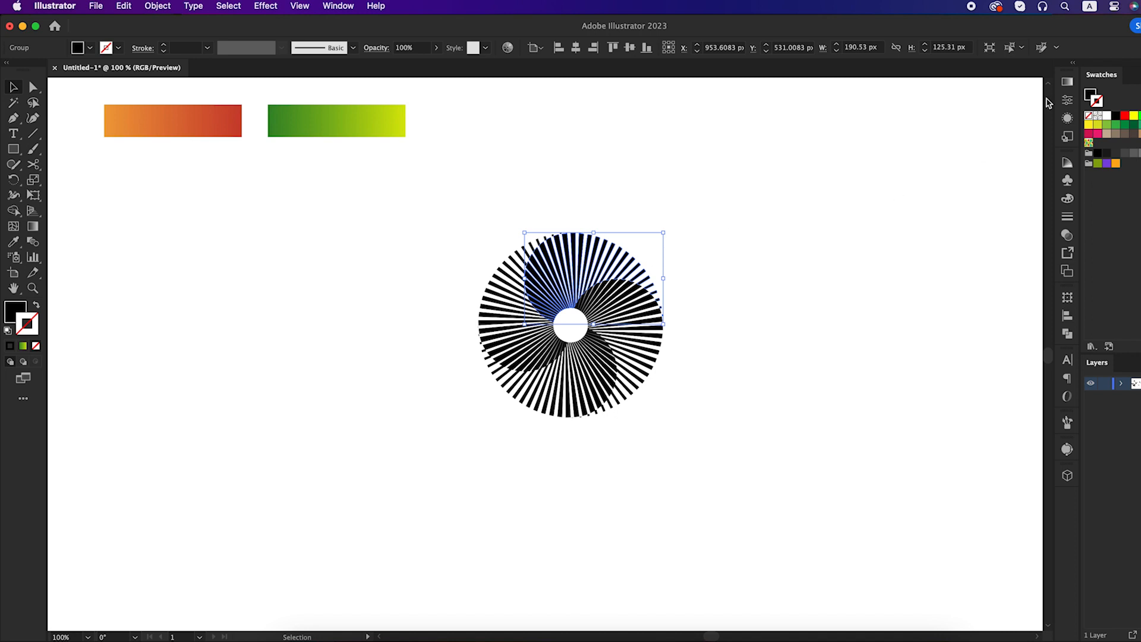
left_click(1067, 88)
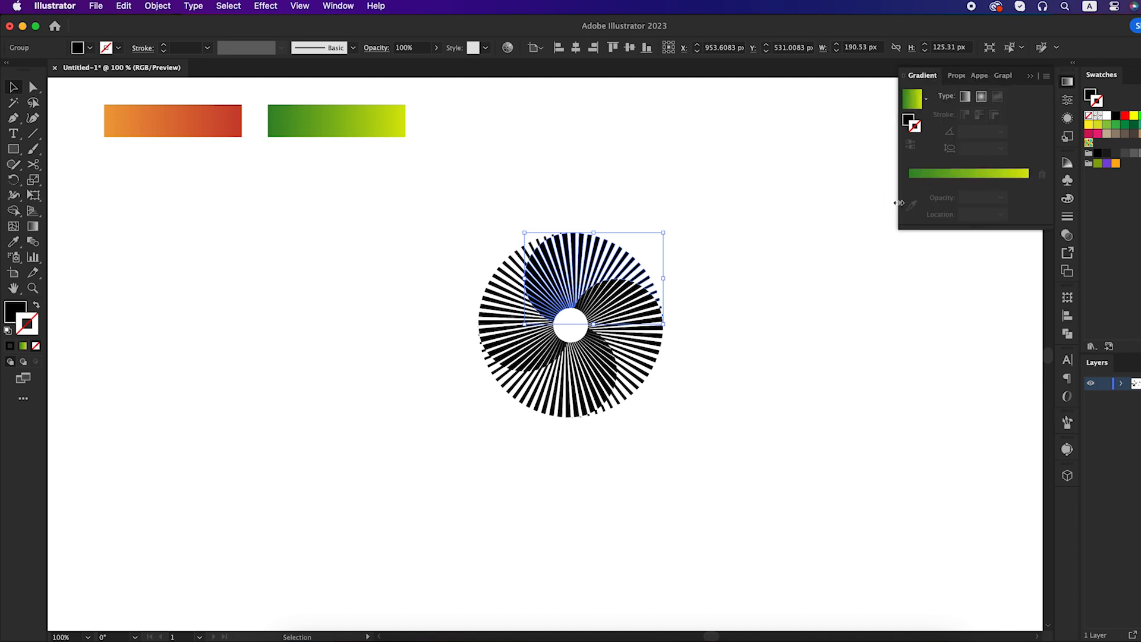
left_click(758, 284)
left_click(1031, 78)
left_click(631, 262)
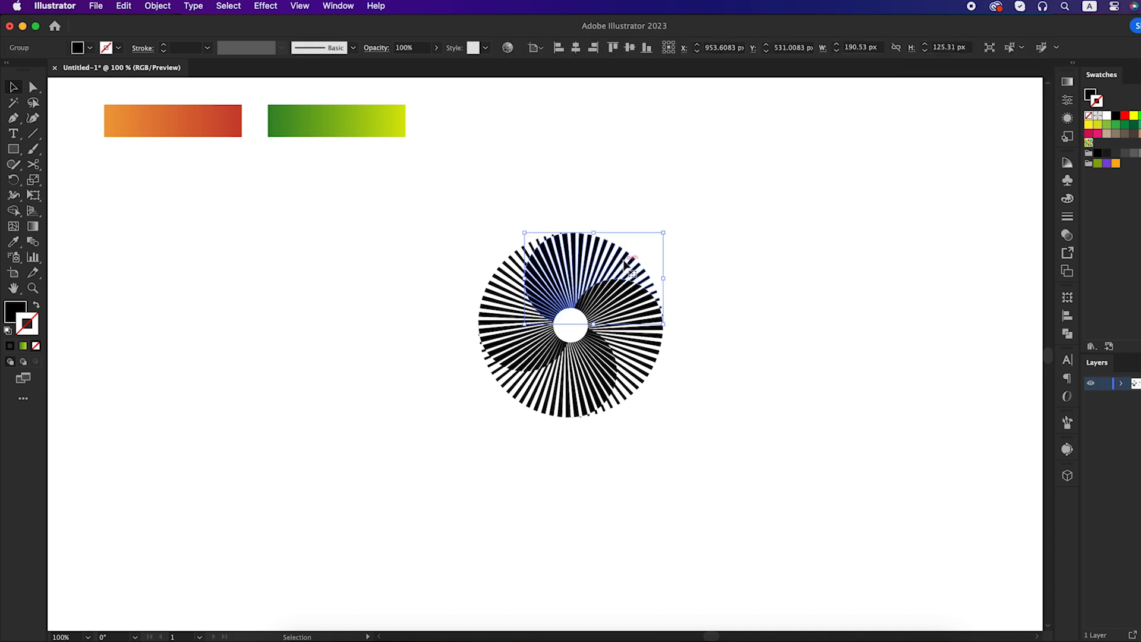
left_click(14, 243)
left_click(83, 242)
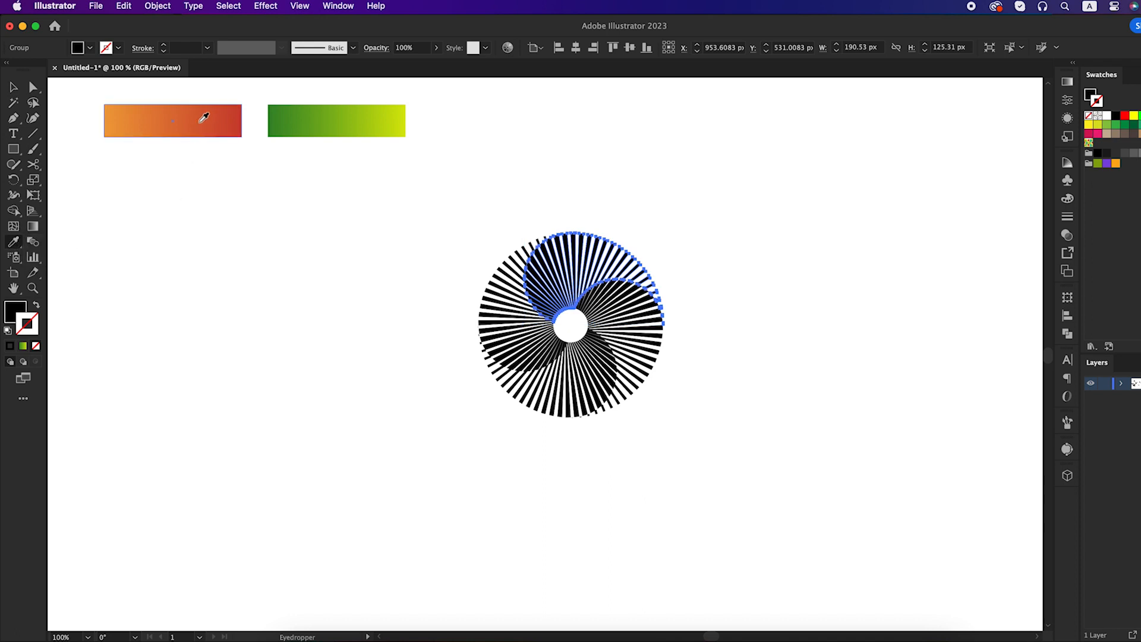
left_click(202, 118)
- Stretch one continuous gradient across the top blade's stripes, from red at its left end to orange at its right
left_click(34, 230)
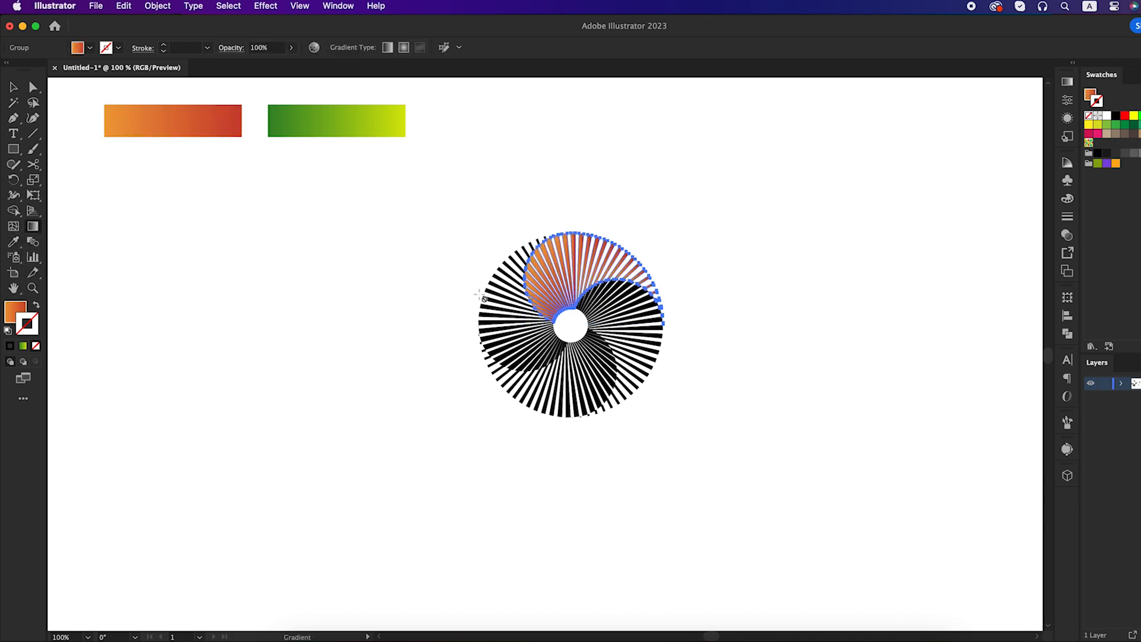
left_click(11, 309)
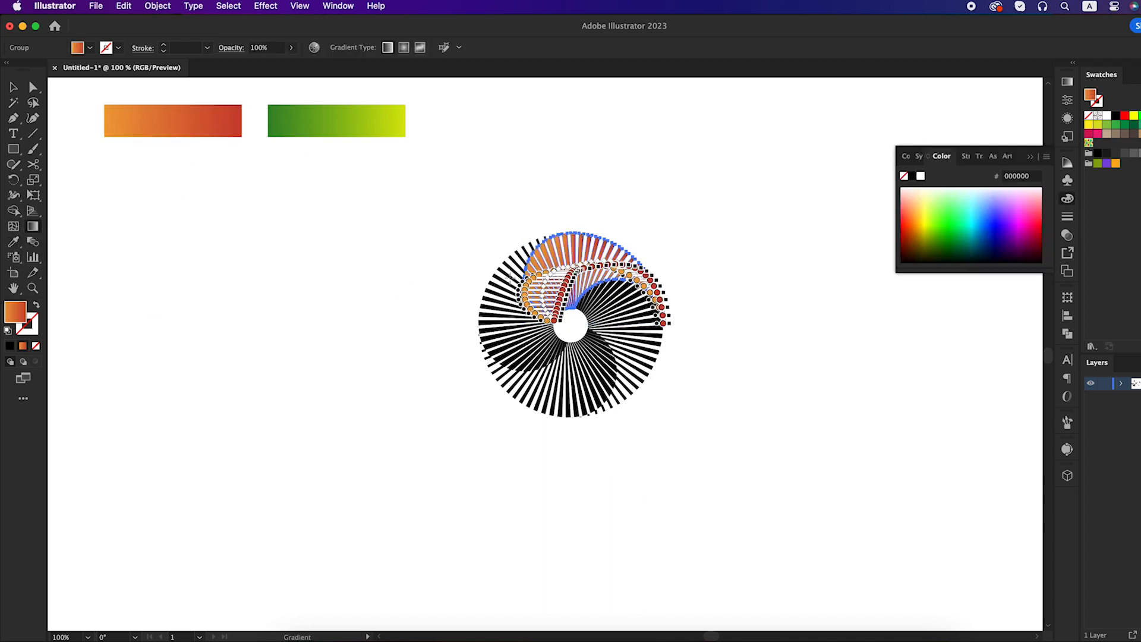
left_click_drag(544, 272, 683, 273)
key("v")
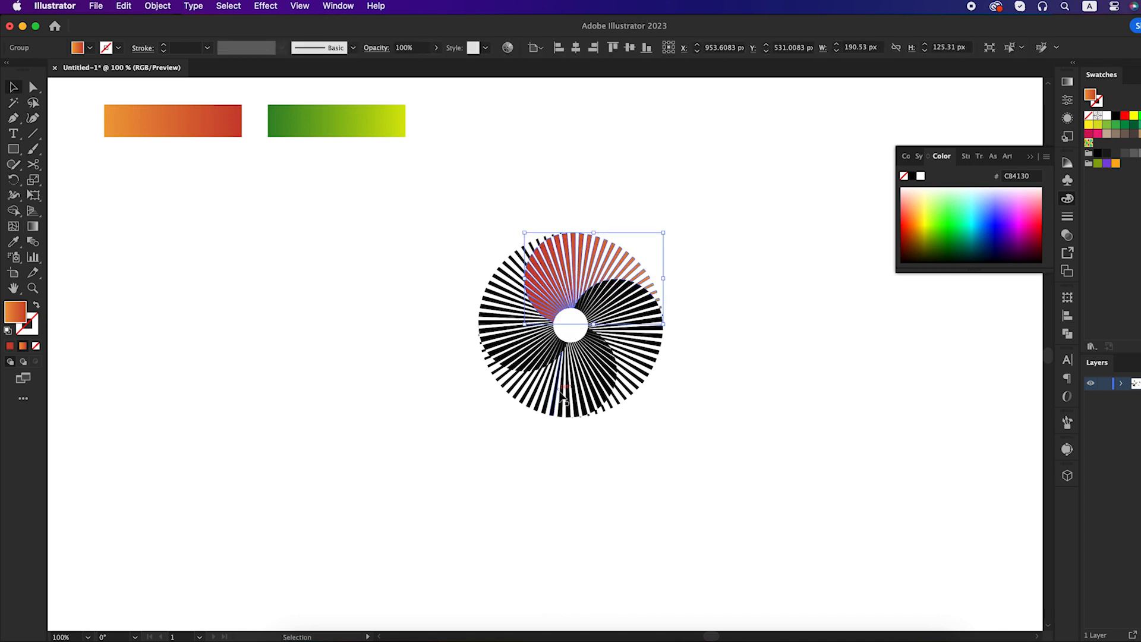
- Give the bottom blade's stripes the top blade's gradient, spread across the whole group from orange on the right to red on the left
left_click(560, 394)
left_click(13, 242)
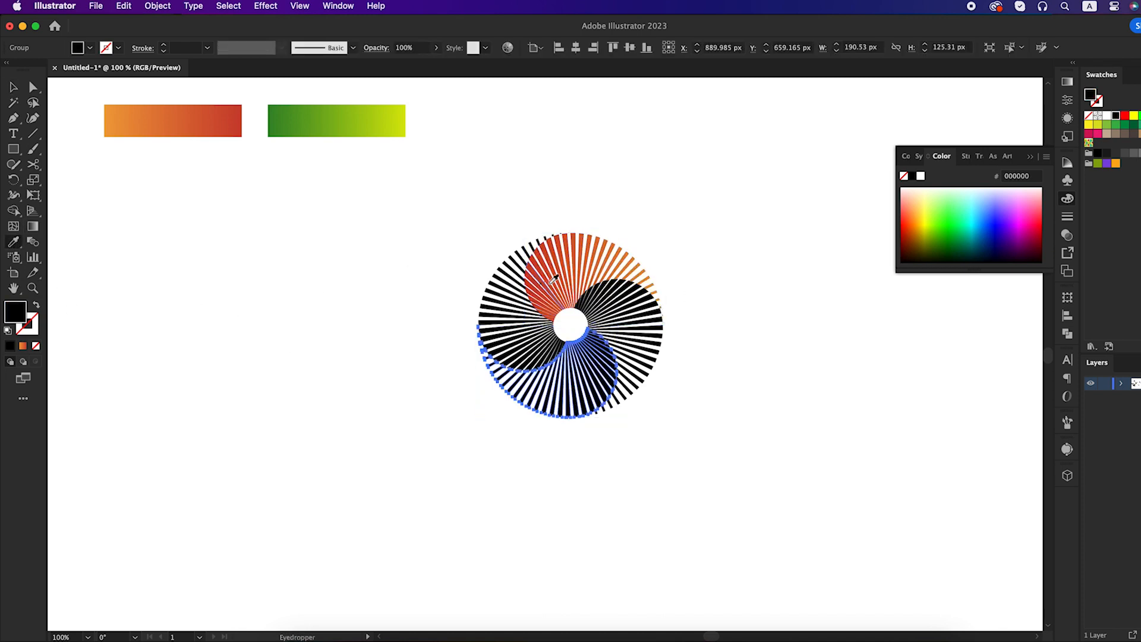
left_click(549, 272)
key("g")
left_click_drag(618, 380, 479, 391)
key("v")
left_click(533, 434)
- Fill the left and right blades' stripe groups with the green-to-yellow gradient sampled from the reference rectangle
left_click(540, 348)
left_click(645, 328, "shift")
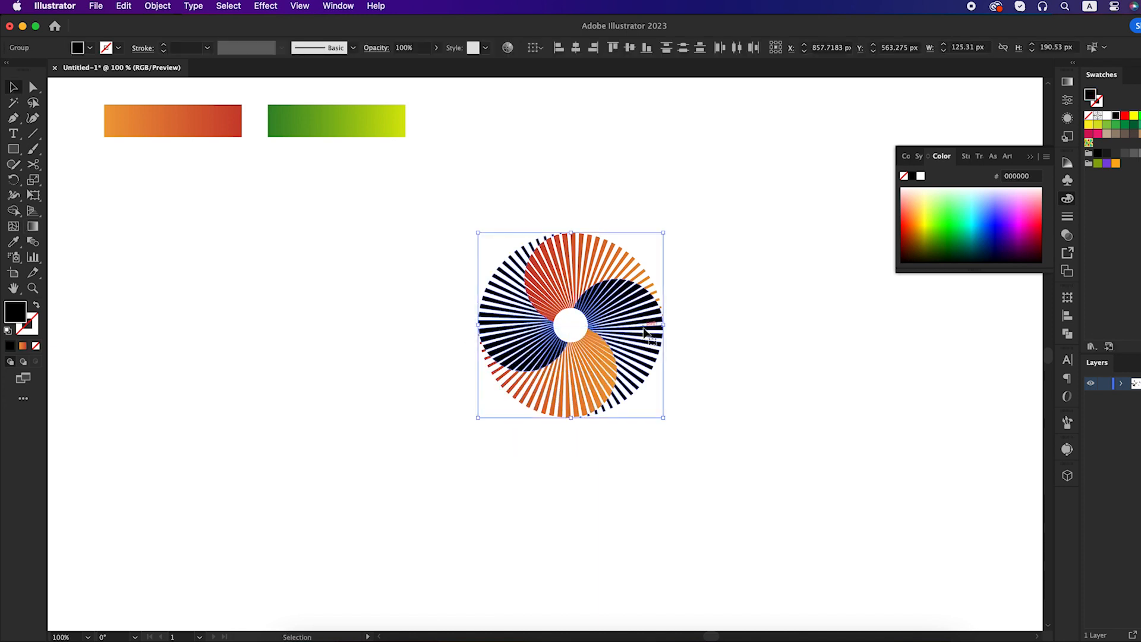
key("i")
left_click(331, 127)
key("v")
left_click(443, 210)
- Spread the green gradient across the whole right blade, from dark green at the top to yellow at the bottom
left_click(629, 312)
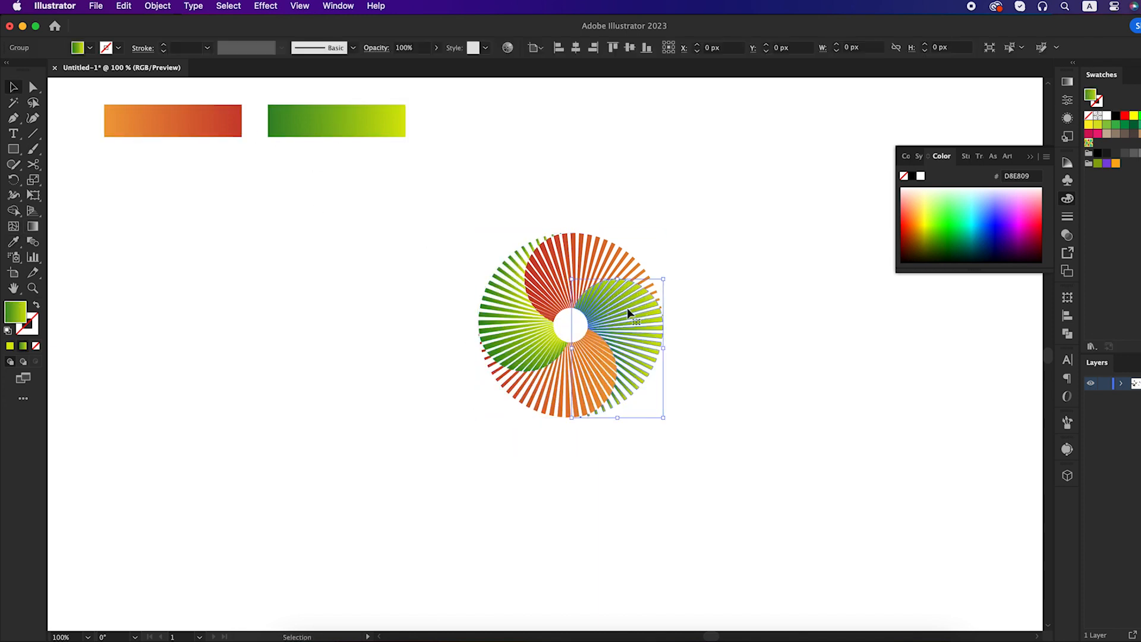
key("g")
left_click_drag(637, 273, 629, 359)
key("v")
- Spread the green gradient diagonally across the whole left blade, from its lower curve toward its upper-left edge, and close the colour settings
left_click(508, 348)
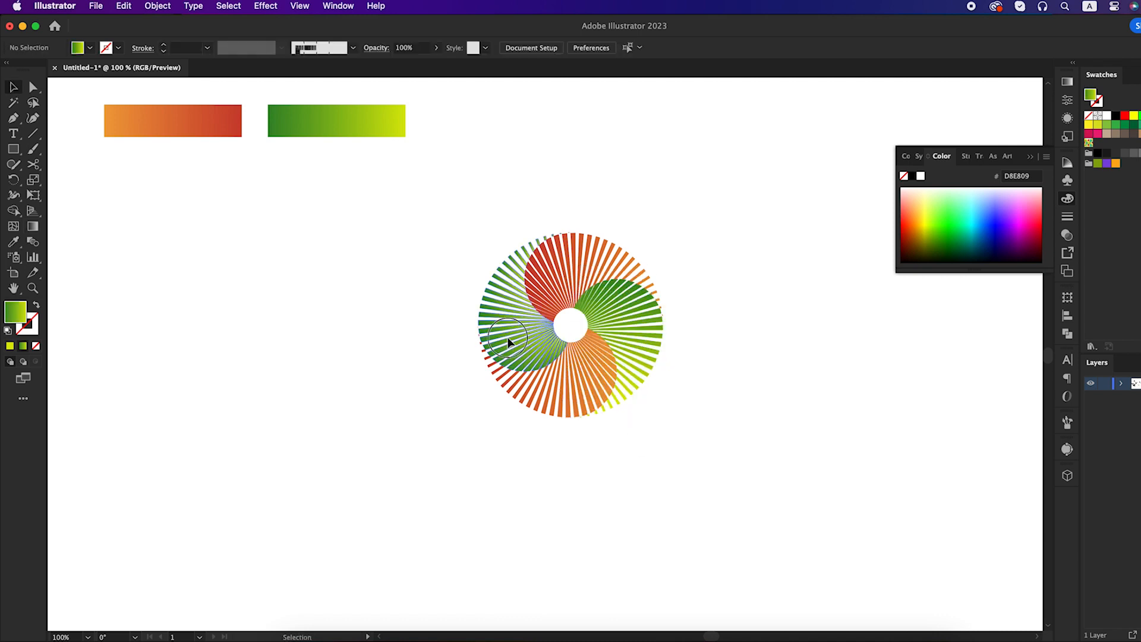
key("g")
left_click_drag(515, 378, 448, 292)
key("v")
left_click(458, 258)
left_click(1030, 157)
- Draw an unfilled circle about 282 px in diameter with the Ellipse tool in an empty area
scroll(752, 290, "down", 2)
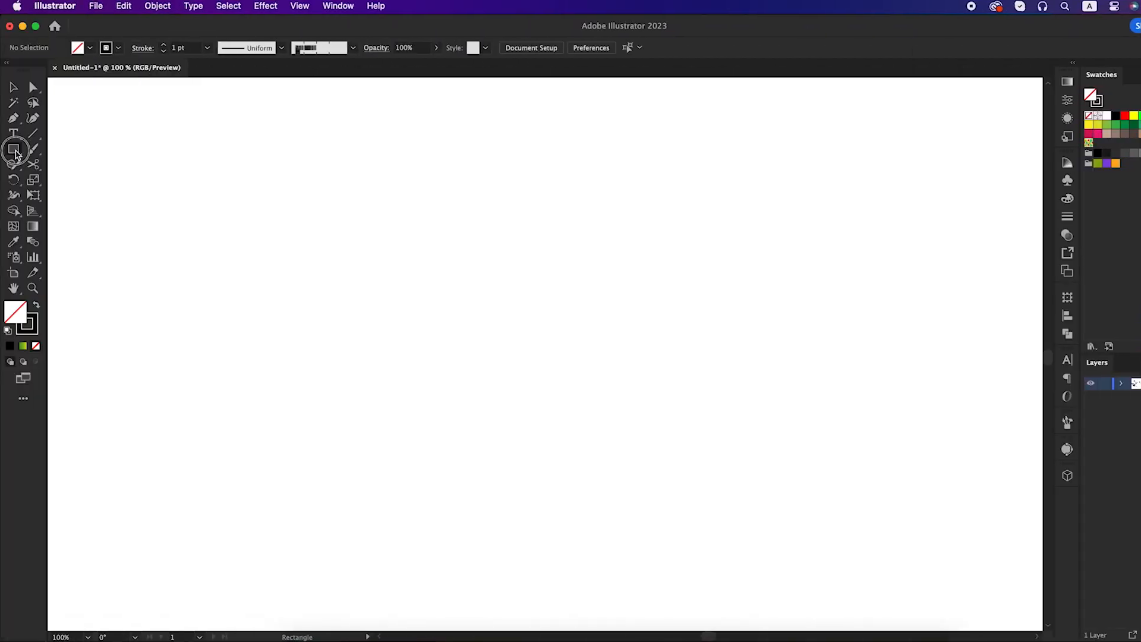
left_click(13, 148)
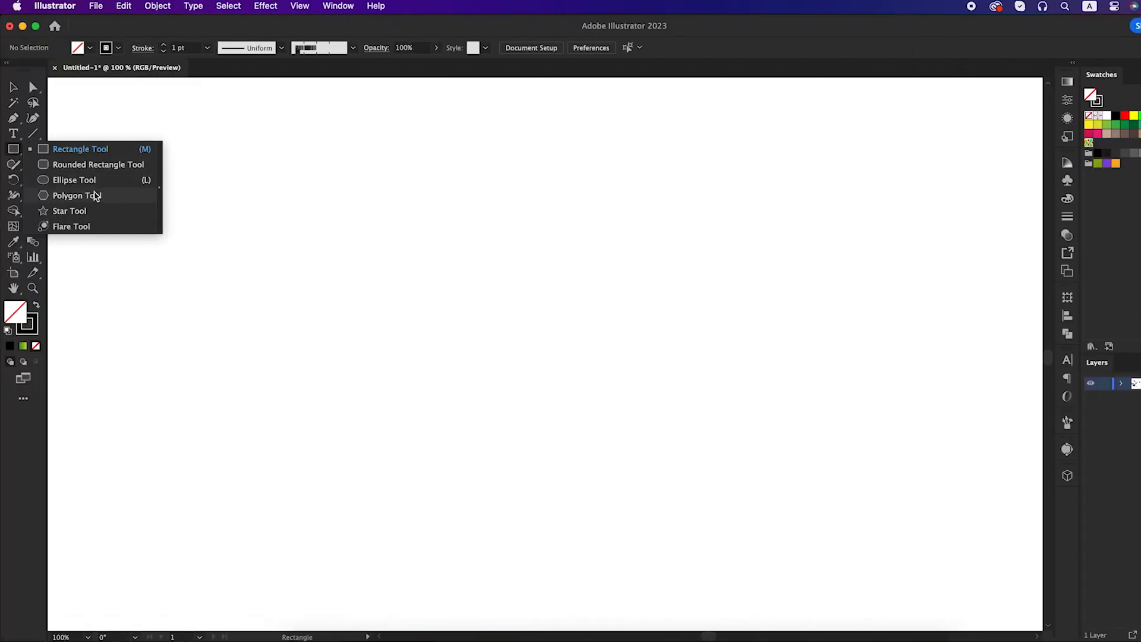
left_click(89, 178)
left_click_drag(512, 254, 608, 407)
key("v")
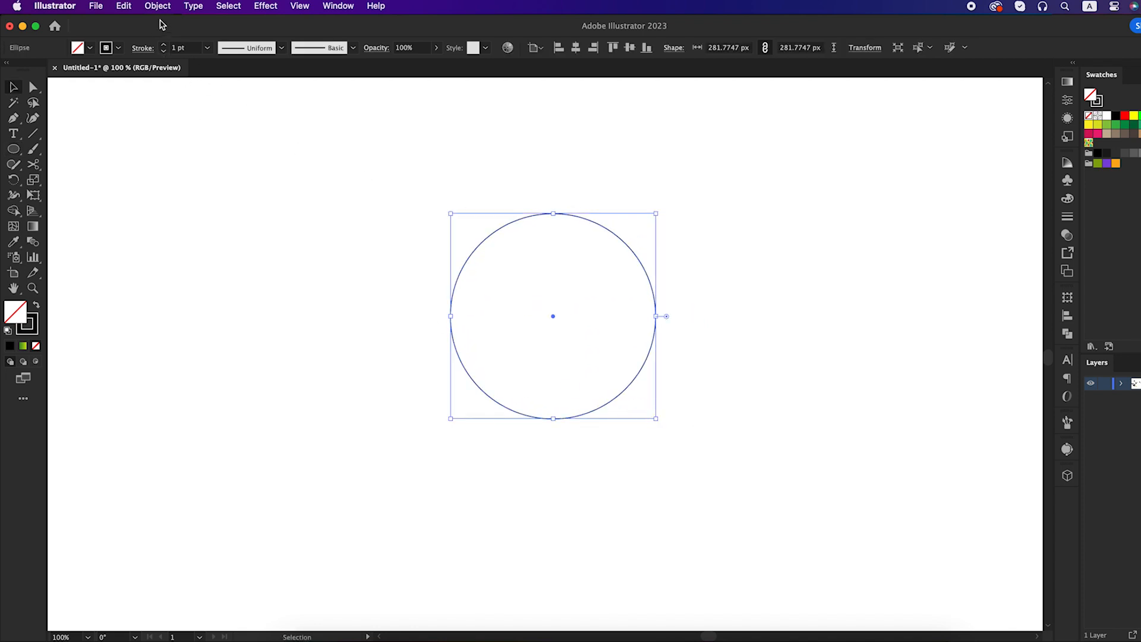
- Copy the circle, paste it in front and scale the copy down about its centre to about 77 px
left_click(125, 6)
left_click(147, 74)
left_click(124, 6)
left_click_drag(657, 215, 612, 290)
left_click(701, 234)
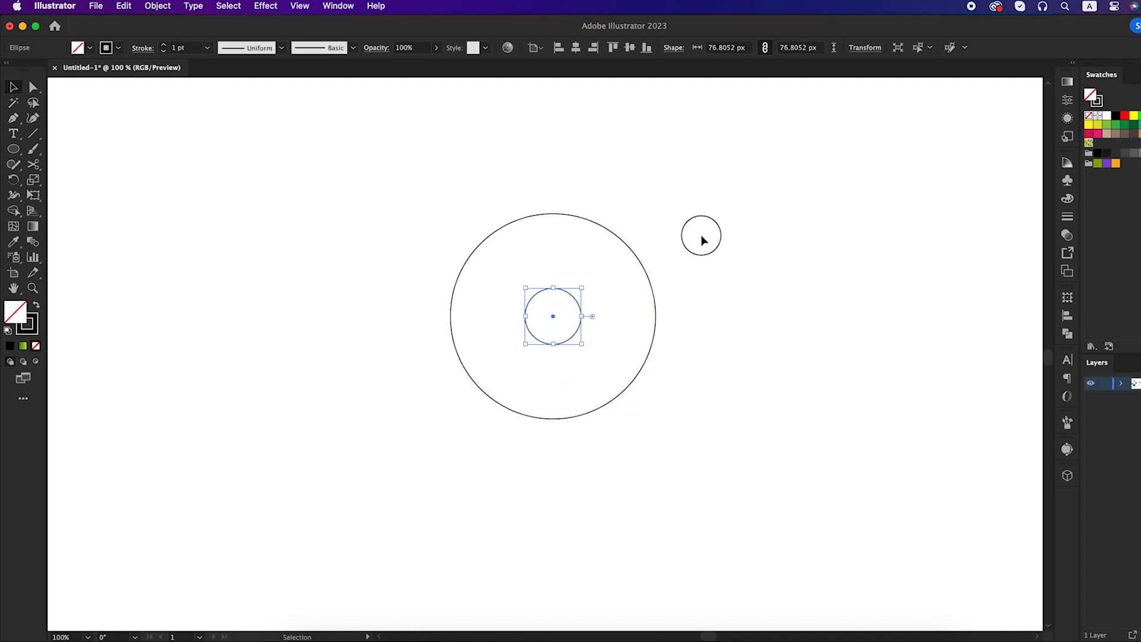
- Paste another circle in front, enlarge it up to the outer circle's top edge, and duplicate it down to the outer circle's bottom edge
left_click(565, 292)
left_click(125, 5)
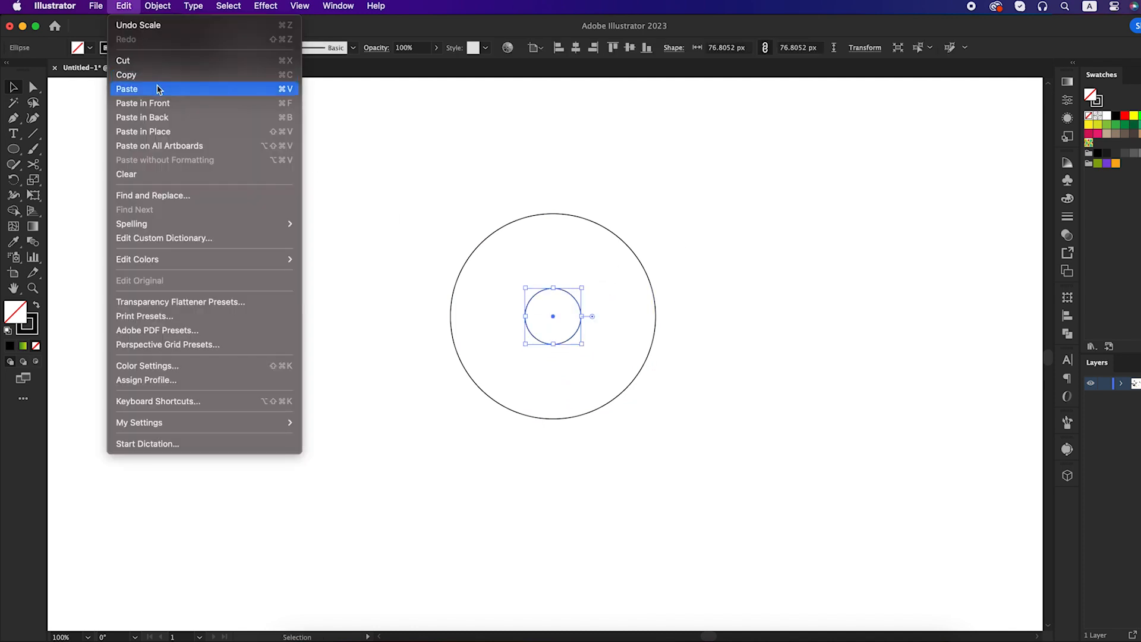
left_click(149, 102)
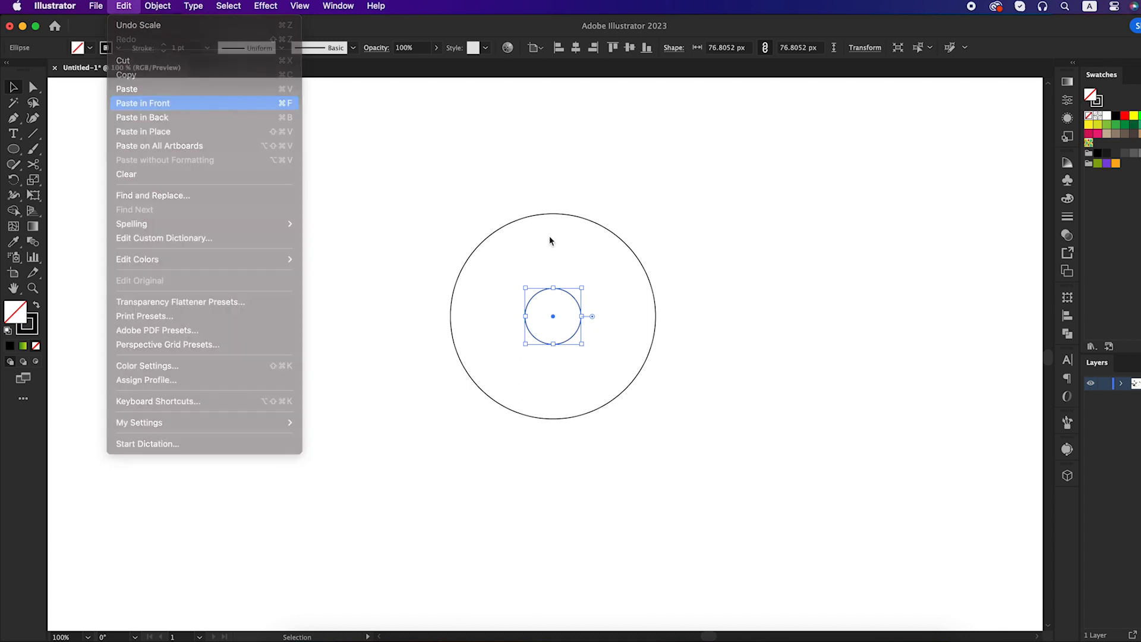
left_click_drag(555, 288, 554, 213)
left_click_drag(607, 247, 607, 321)
left_click(626, 275)
- Select all four circles and merge the left crescent with the lower circle's outer region using Shape Builder
left_click_drag(408, 198, 708, 426)
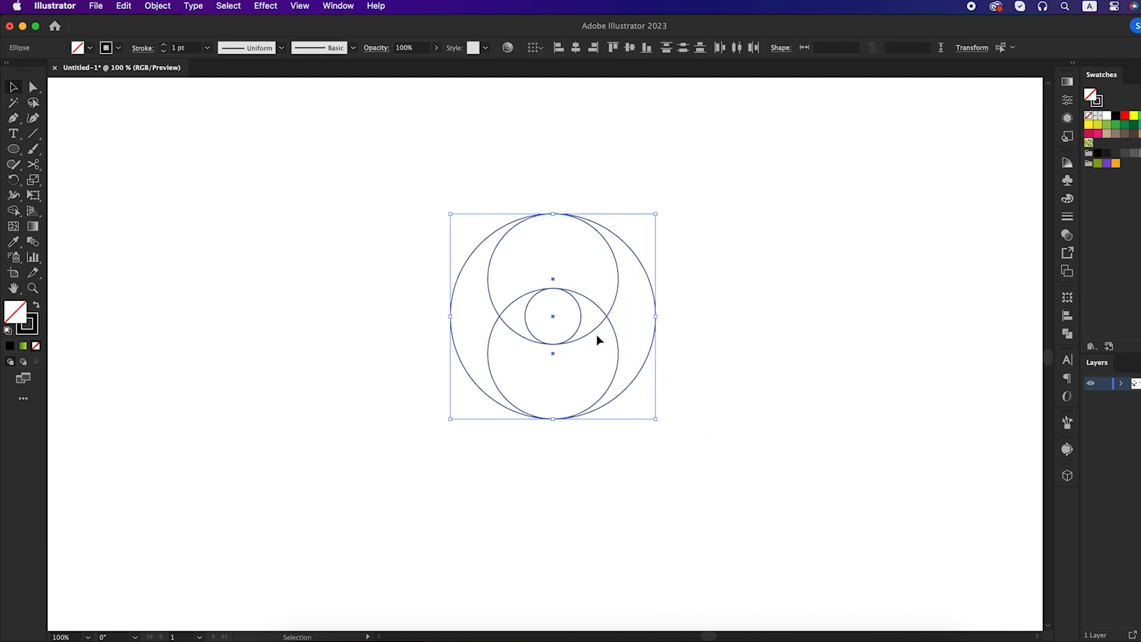
left_click_drag(598, 338, 596, 368)
scroll(597, 369, "up", 1)
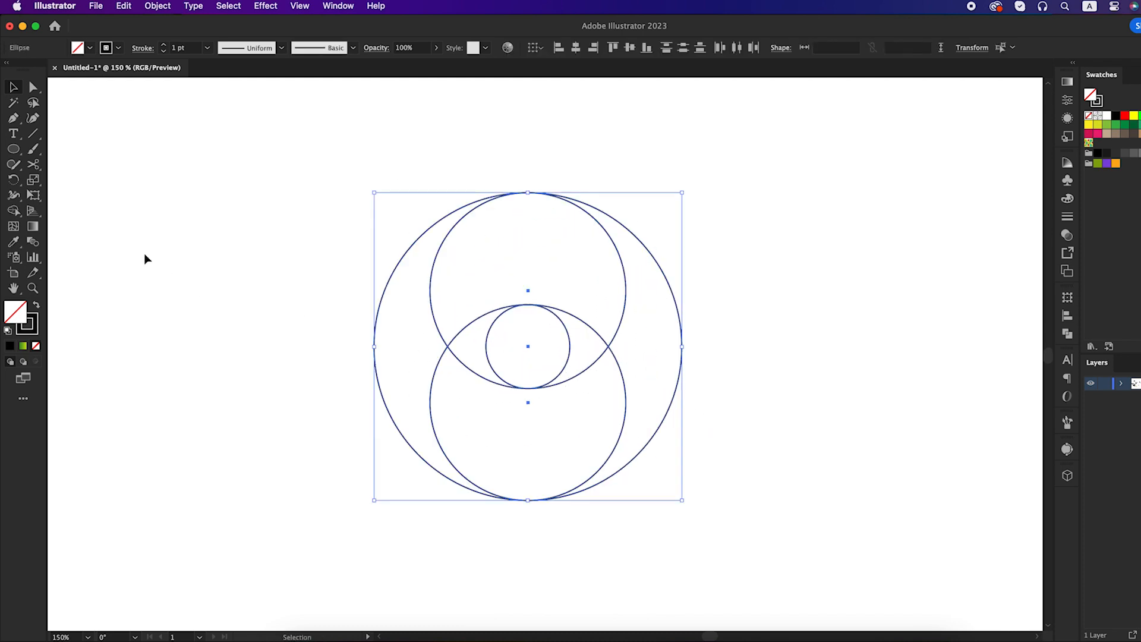
left_click_drag(13, 213, 74, 214)
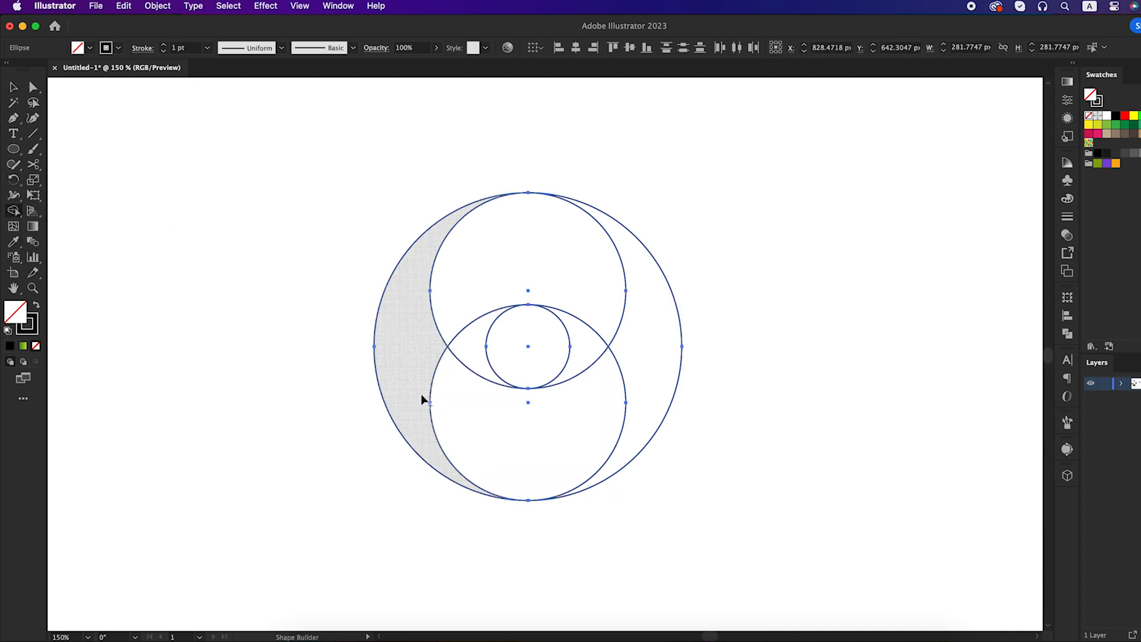
left_click_drag(451, 399, 419, 361)
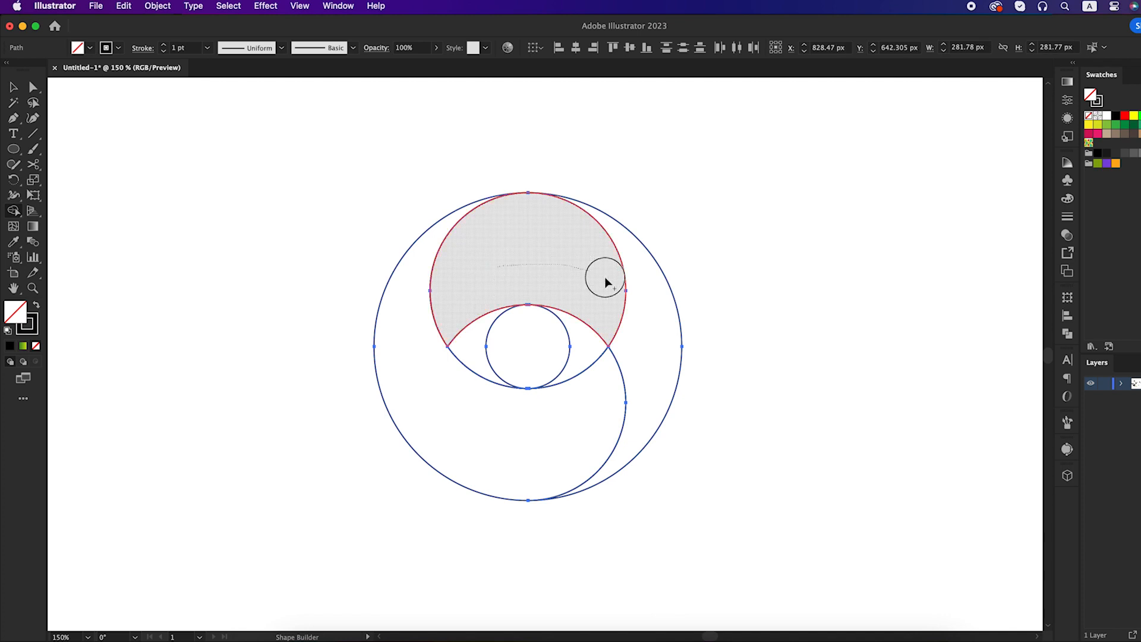
- Merge the upper circle's region with the right crescent, join the central lens pieces into one shape, and deselect
mouse_move(606, 281)
left_mouse_down()
mouse_move(648, 313)
mouse_move(645, 324)
left_mouse_up()
left_click_drag(458, 347, 576, 348)
key("v")
left_click(736, 351)
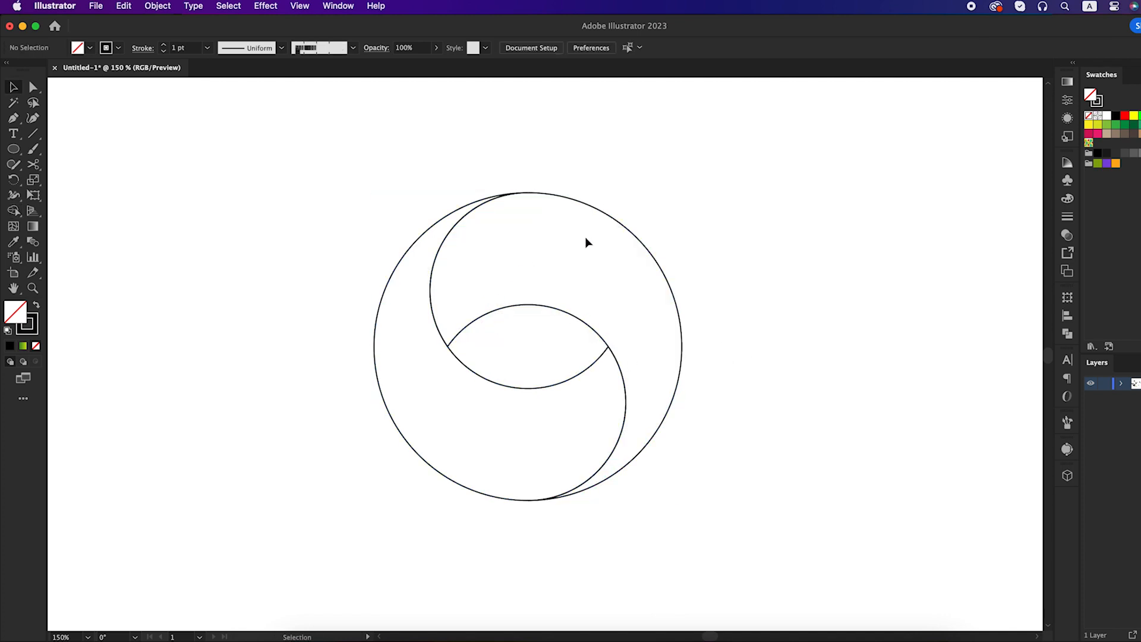
left_click_drag(616, 222, 655, 202)
key("super+z")
left_click(752, 237)
- Draw a small unfilled circle in the narrow left corner between the upper band's inner arc and the lens, nearly touching both curves
scroll(428, 339, "up", 2)
left_click_drag(441, 331, 386, 346)
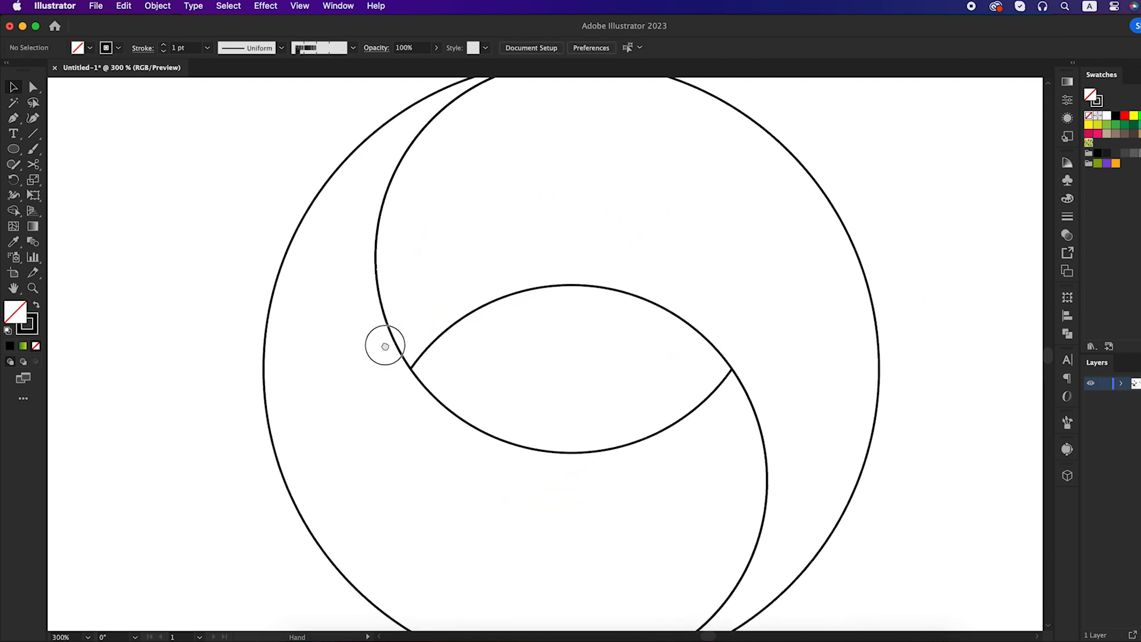
left_click(13, 154)
left_click_drag(337, 326, 386, 374)
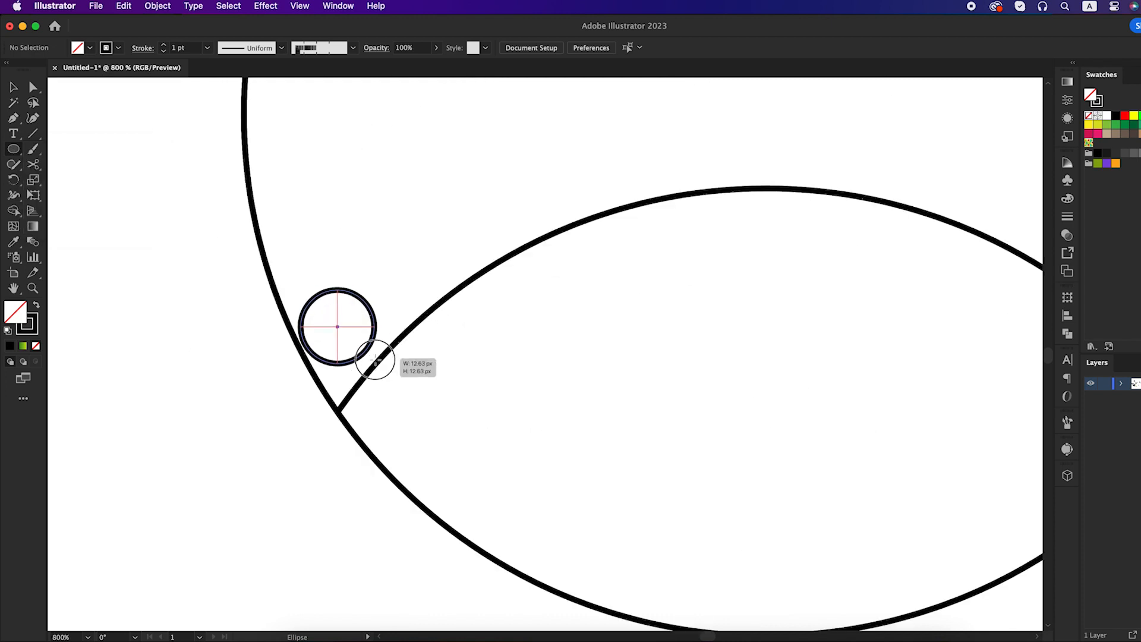
- Pack more unfilled circles of varied sizes, up to about 18 px, edge to edge from that corner up into the upper band
left_click_drag(277, 238, 330, 300)
mouse_move(342, 238)
left_mouse_down()
mouse_move(375, 291)
mouse_move(417, 324)
left_mouse_up()
left_click_drag(255, 126, 364, 232)
left_click_drag(365, 195, 393, 238)
mouse_move(415, 189)
left_mouse_down()
mouse_move(481, 273)
mouse_move(469, 274)
left_mouse_up()
left_click_drag(436, 208, 505, 381)
left_click_drag(319, 247, 376, 286)
left_click_drag(402, 216, 453, 305)
left_click_drag(481, 271, 524, 359)
mouse_move(548, 312)
left_mouse_down()
mouse_move(580, 371)
mouse_move(570, 381)
left_mouse_up()
left_click_drag(572, 391, 604, 416)
mouse_move(343, 147)
left_mouse_down()
mouse_move(390, 232)
mouse_move(383, 322)
left_mouse_up()
left_click_drag(376, 182, 433, 324)
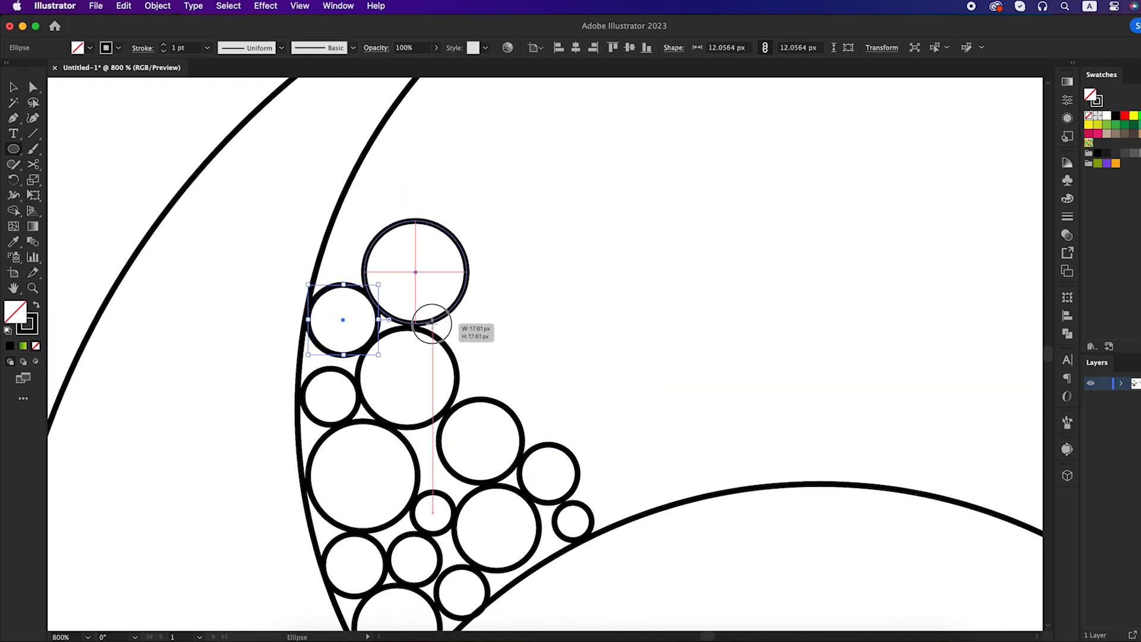
left_click_drag(326, 240, 364, 278)
mouse_move(477, 348)
left_mouse_down()
mouse_move(403, 262)
mouse_move(460, 311)
left_mouse_up()
left_click_drag(470, 321, 396, 234)
mouse_move(397, 232)
left_mouse_down()
mouse_move(449, 288)
mouse_move(423, 269)
left_mouse_up()
left_click_drag(447, 286, 483, 338)
- Fill the rest of both swirl bands with circles, large near the inner arcs and tiny toward the narrow tips, leaving the lens empty
key("super+minus")
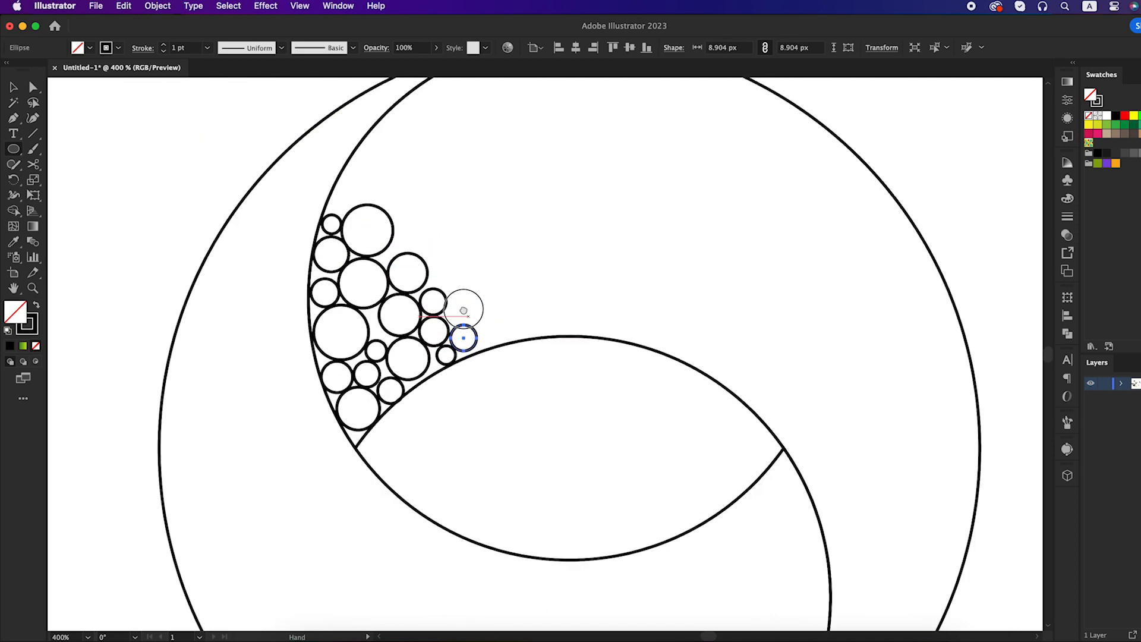
key("super+z")
key("super+minus")
key("super+minus")
key("v")
mouse_move(423, 293)
left_mouse_down()
mouse_move(409, 294)
mouse_move(462, 333)
mouse_move(447, 318)
left_mouse_up()
left_click_drag(467, 317, 489, 349)
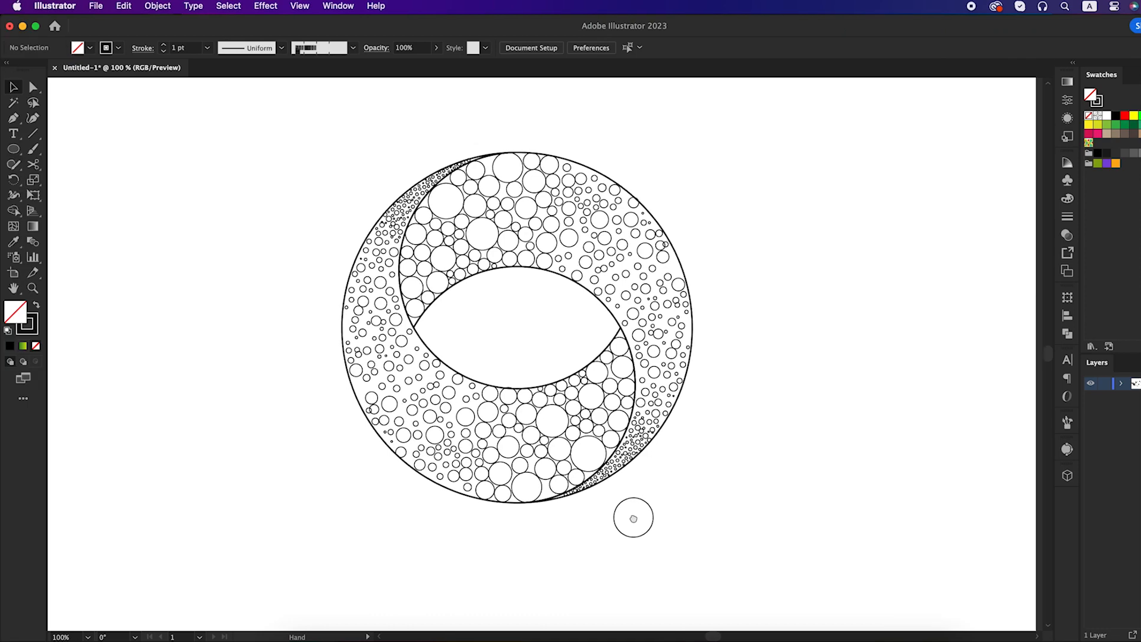
left_click_drag(634, 519, 639, 519)
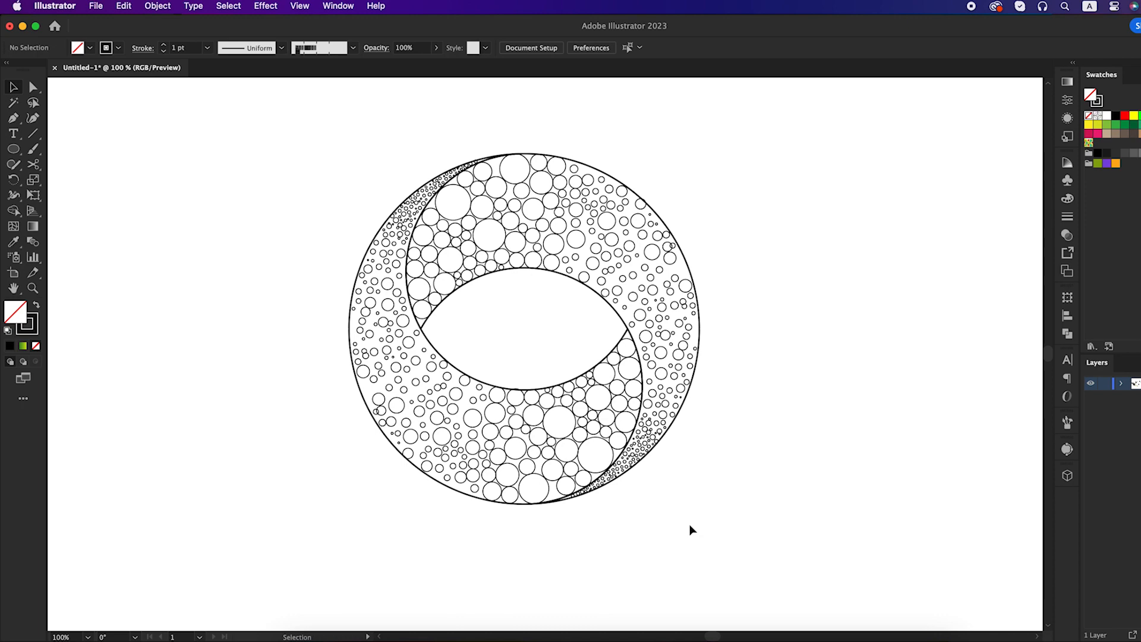
left_click_drag(683, 509, 681, 528)
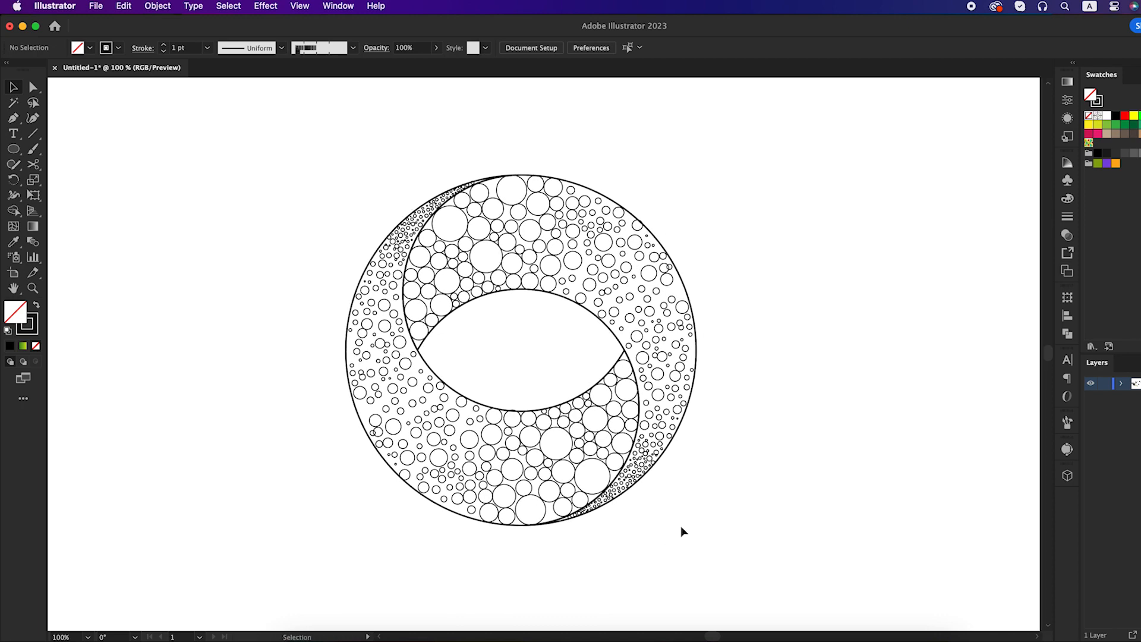